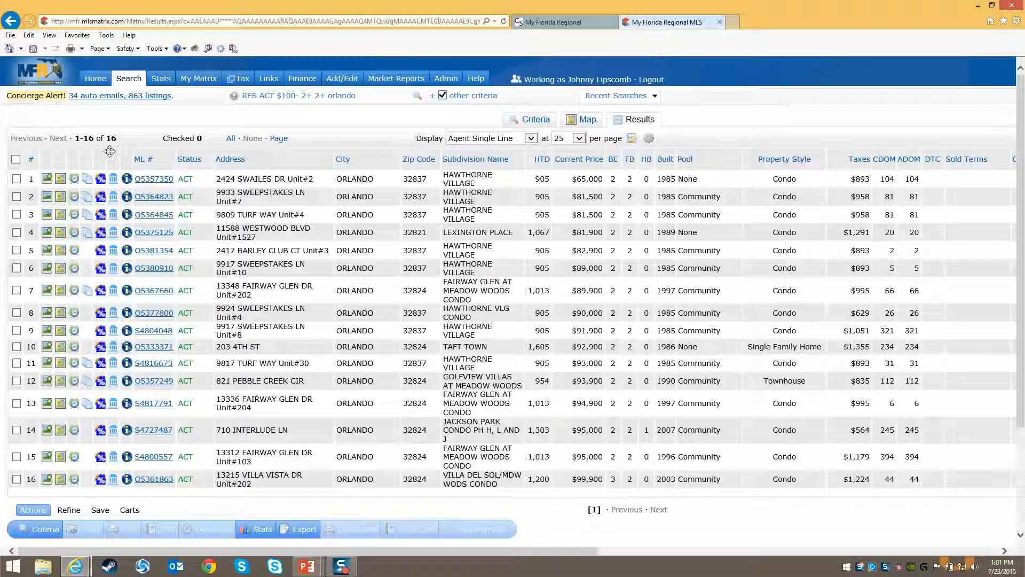
key(ctrl)
key(ctrl)
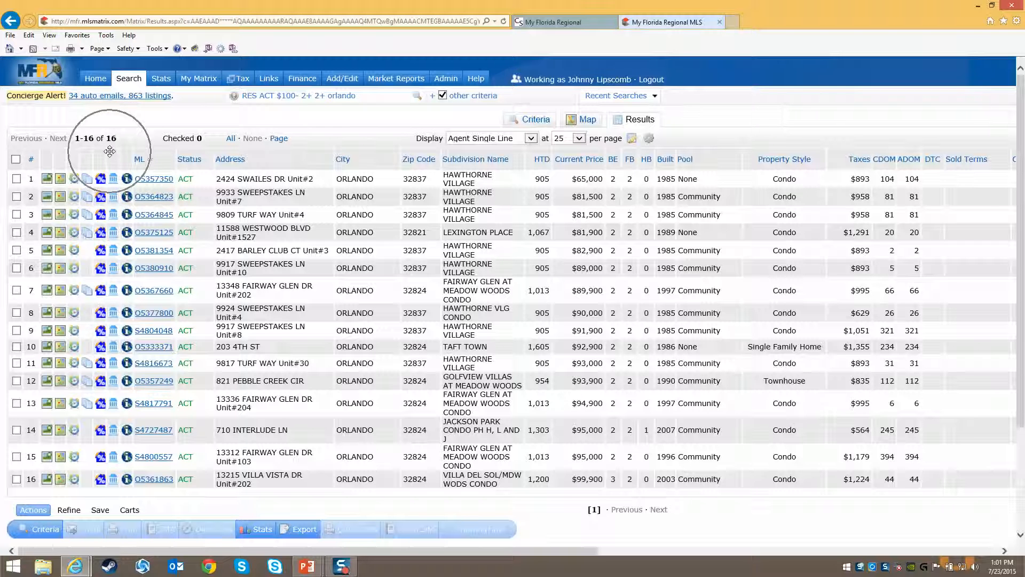
key(ctrl)
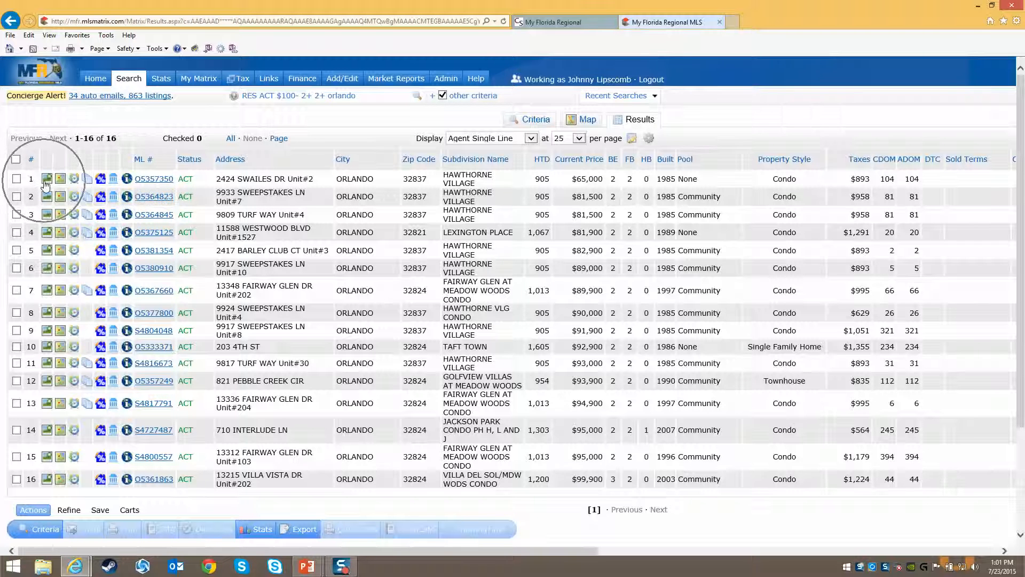
key(ctrl)
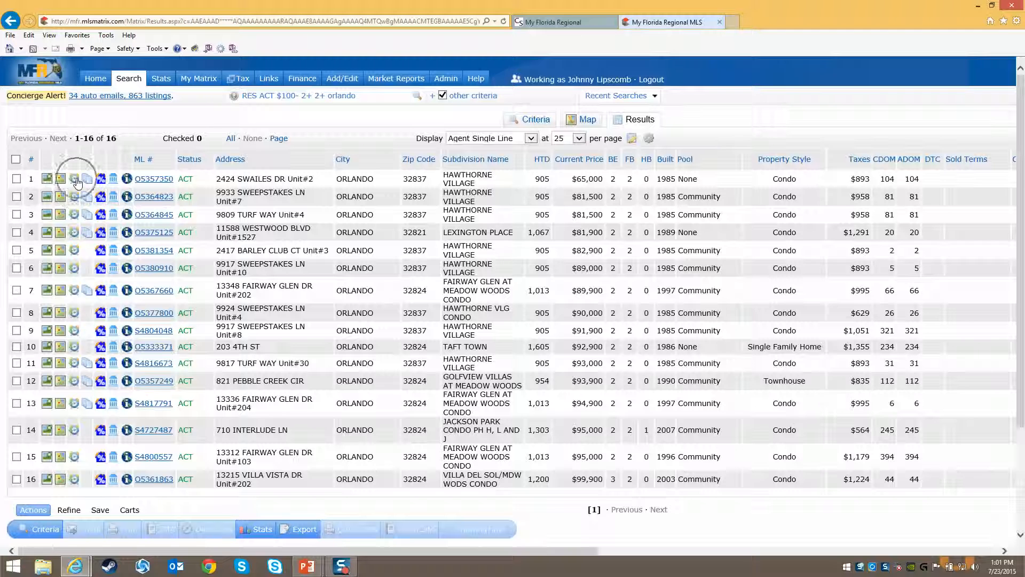
key(ctrl)
Step: Check listings 1, 3, 5, 7 and 9 in the results and narrow the list to show only the selected ones
click(17, 179)
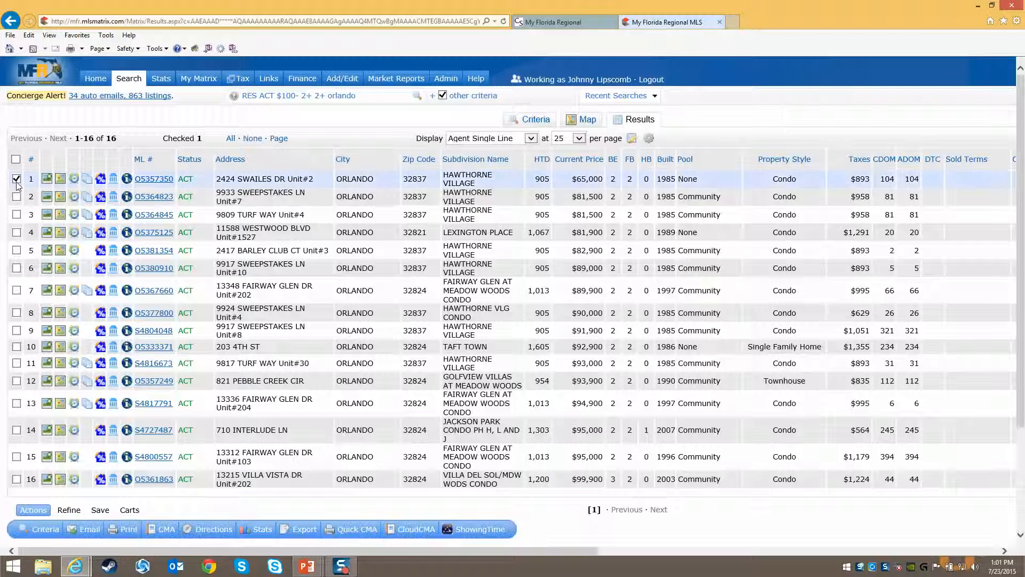
click(16, 215)
click(17, 250)
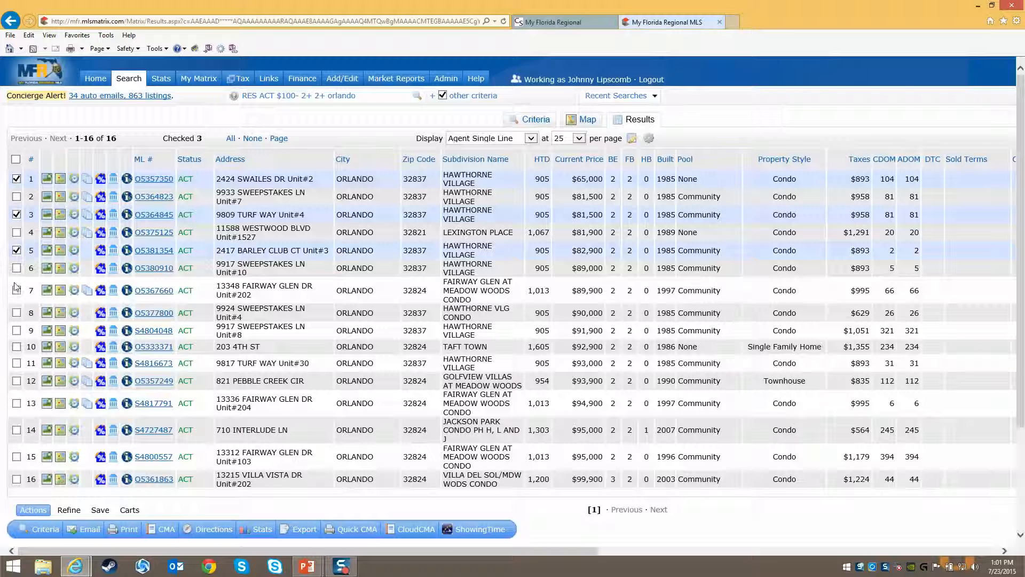
click(17, 290)
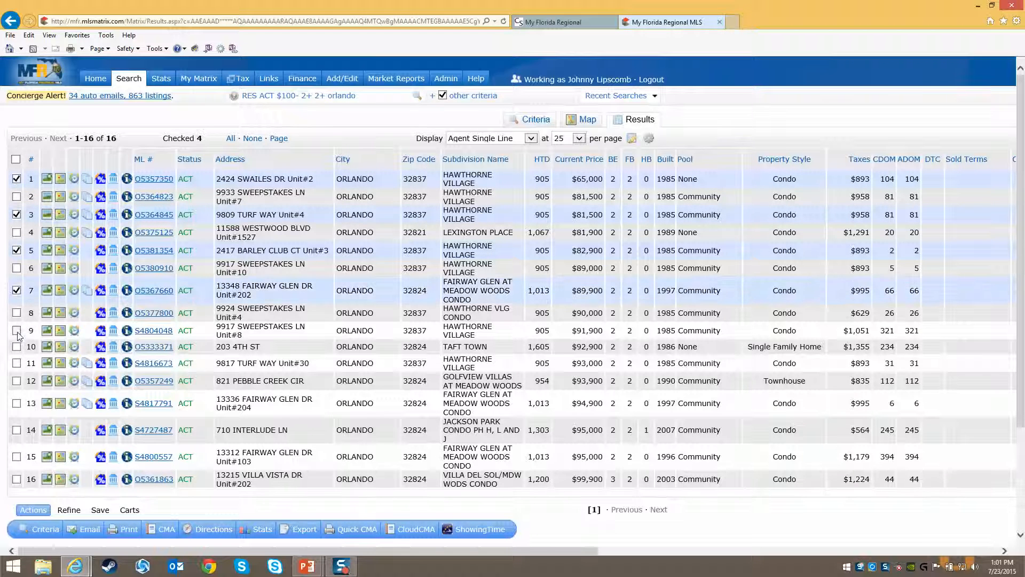
click(16, 331)
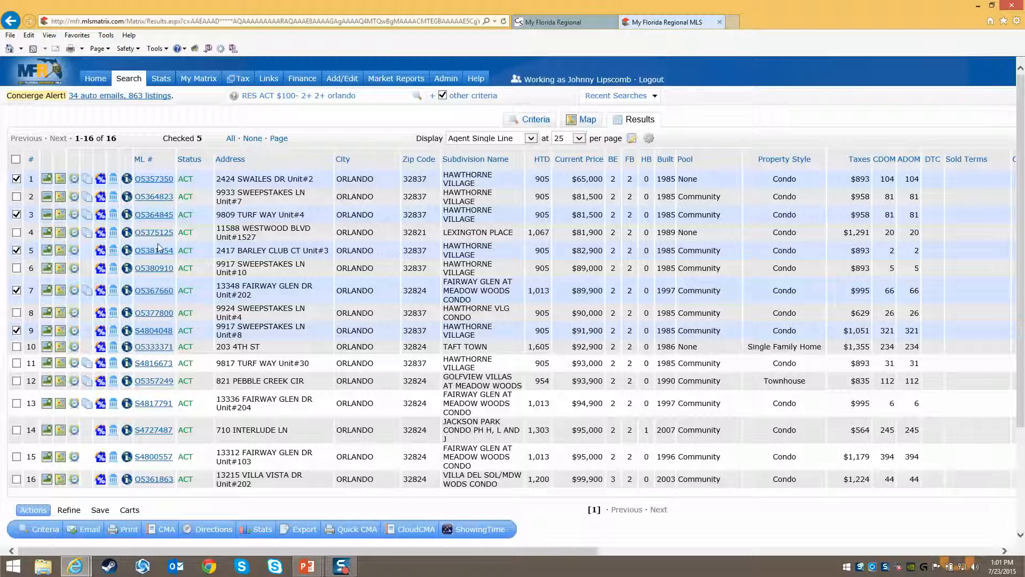
click(69, 510)
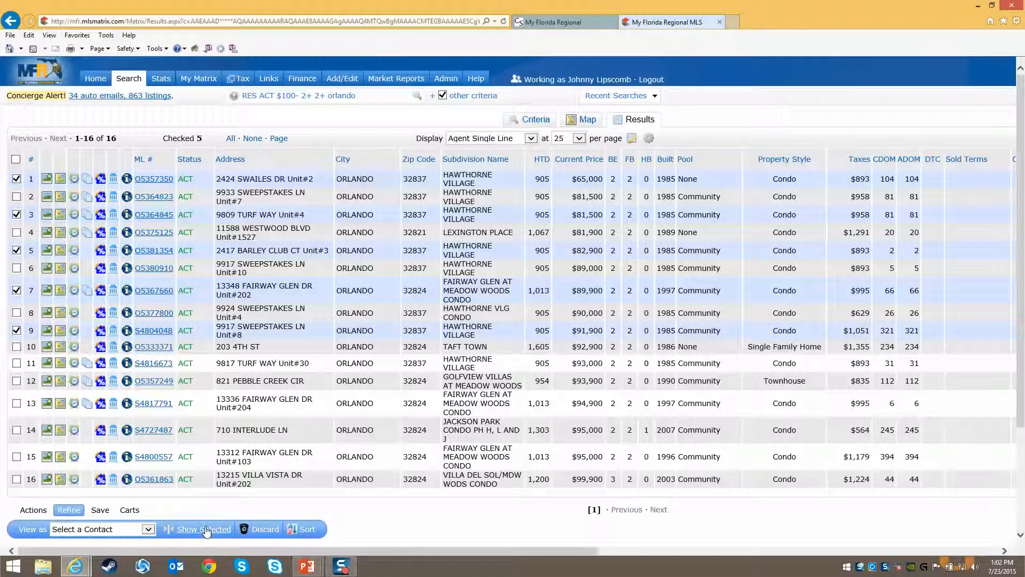
click(207, 531)
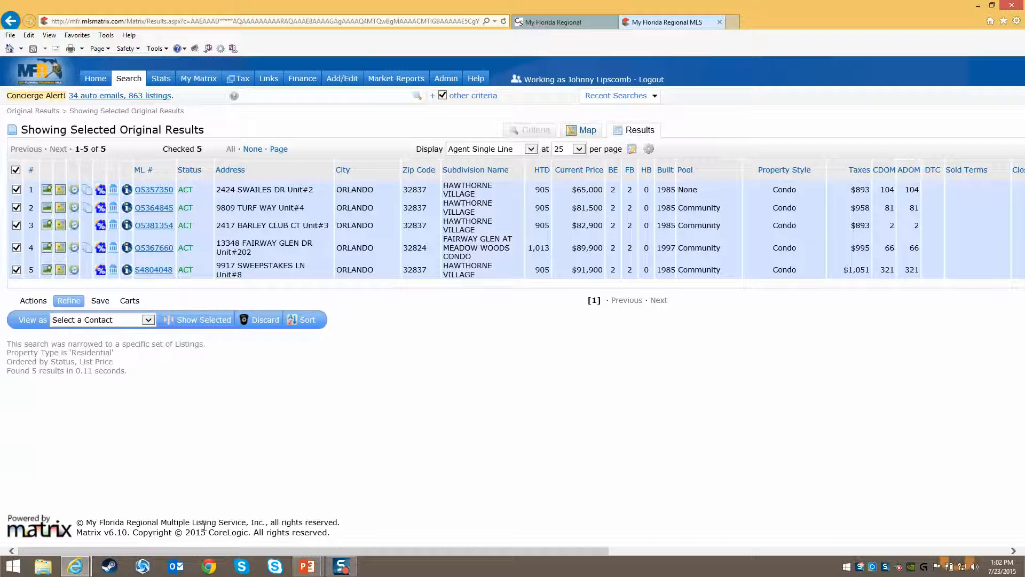
Step: Show the actions available for the narrowed list, return to the original results and uncheck all listings
click(33, 302)
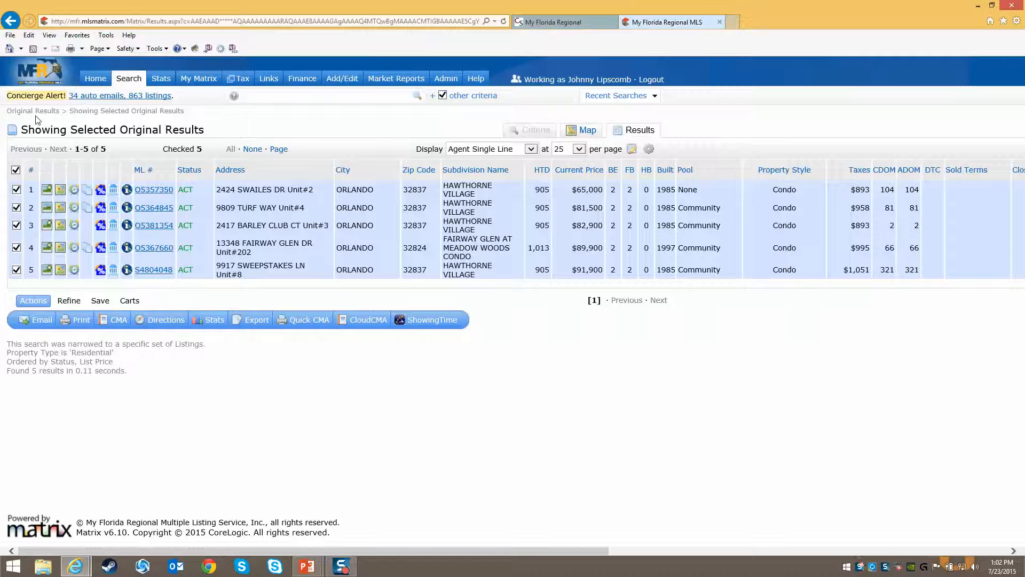
click(11, 28)
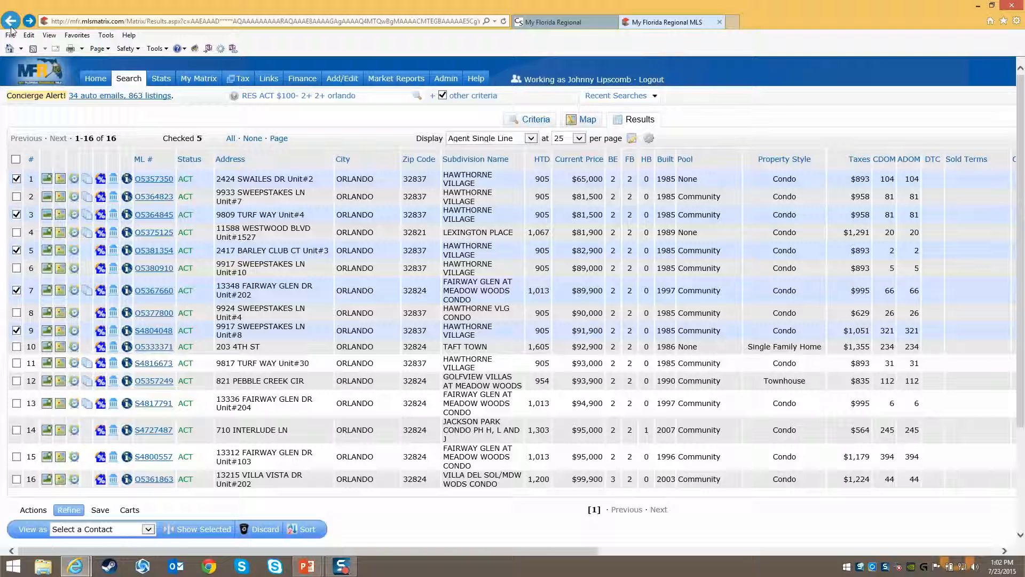
click(16, 159)
click(16, 160)
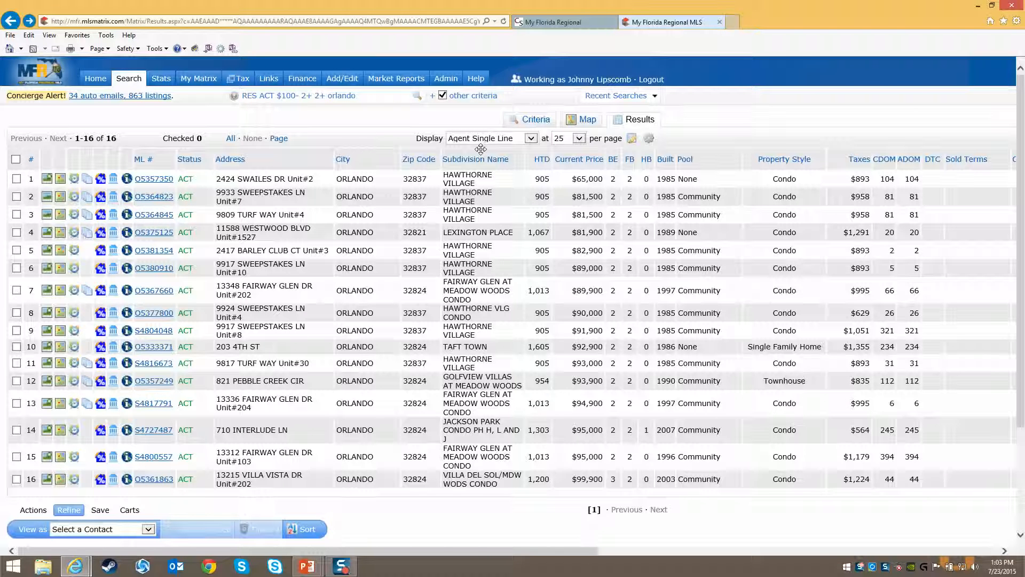
Step: Select the first six listings in the results and discard them from the list
click(16, 179)
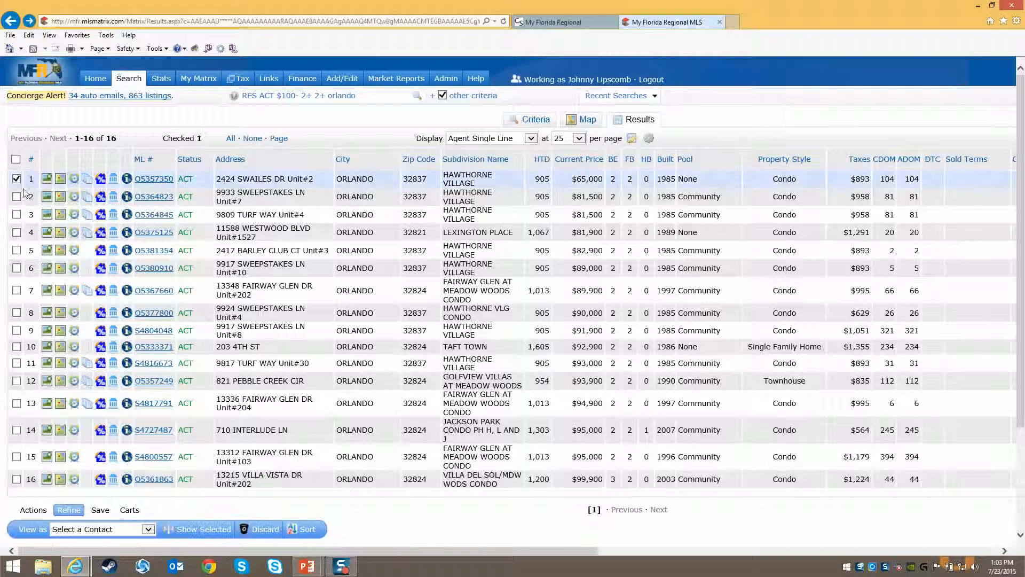
click(16, 197)
click(16, 214)
click(16, 232)
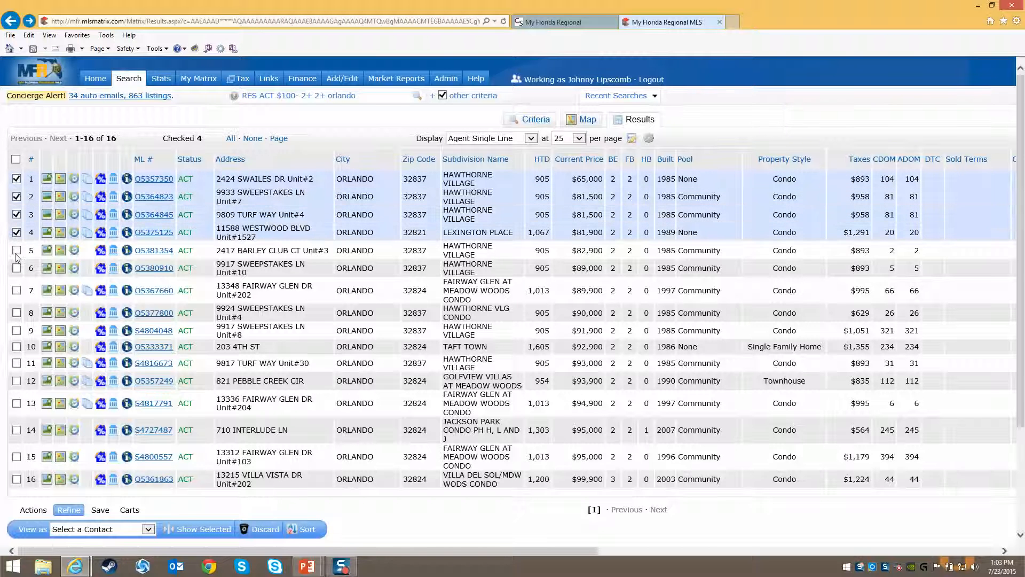
click(16, 250)
click(16, 268)
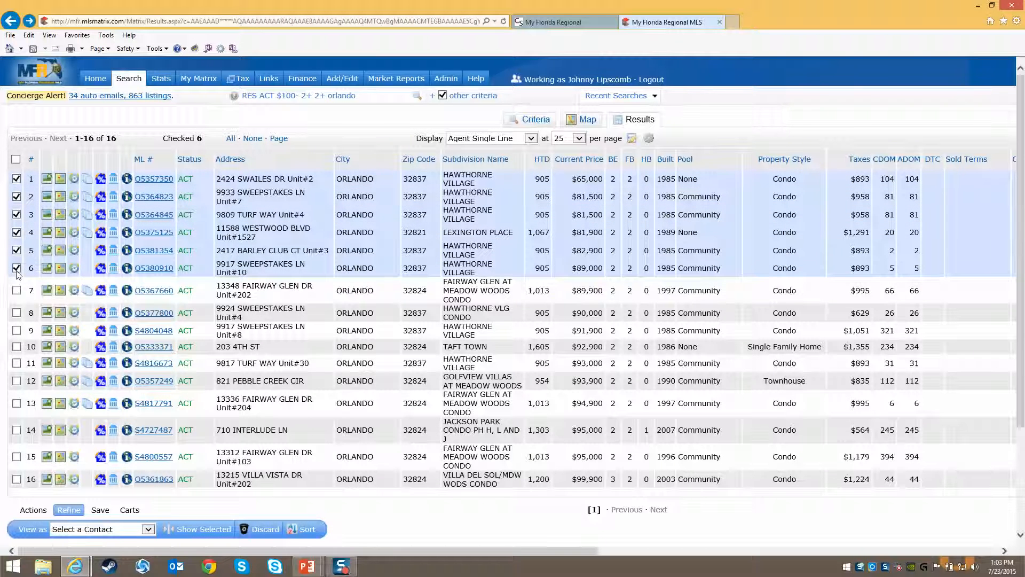
click(45, 271)
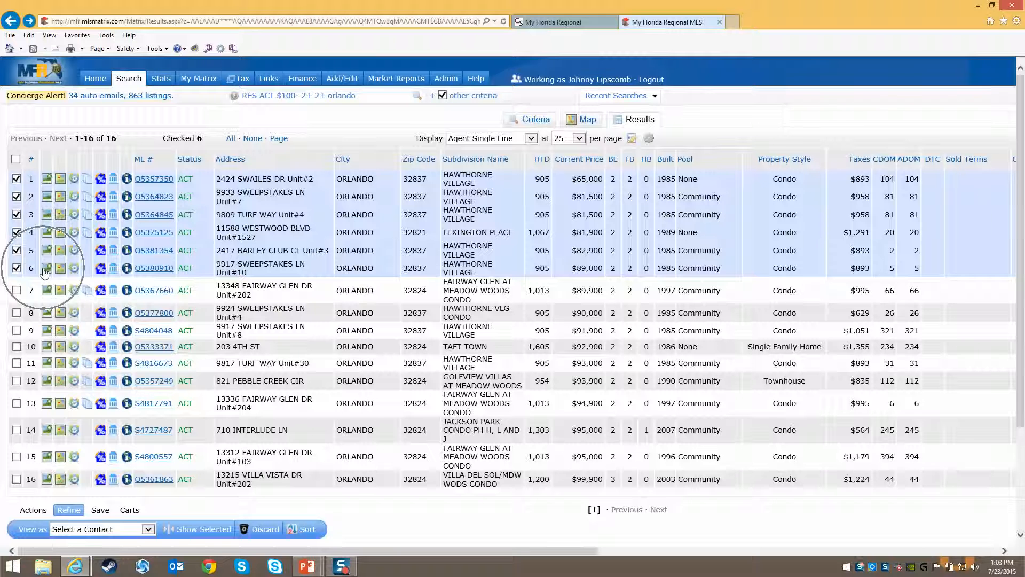
click(68, 516)
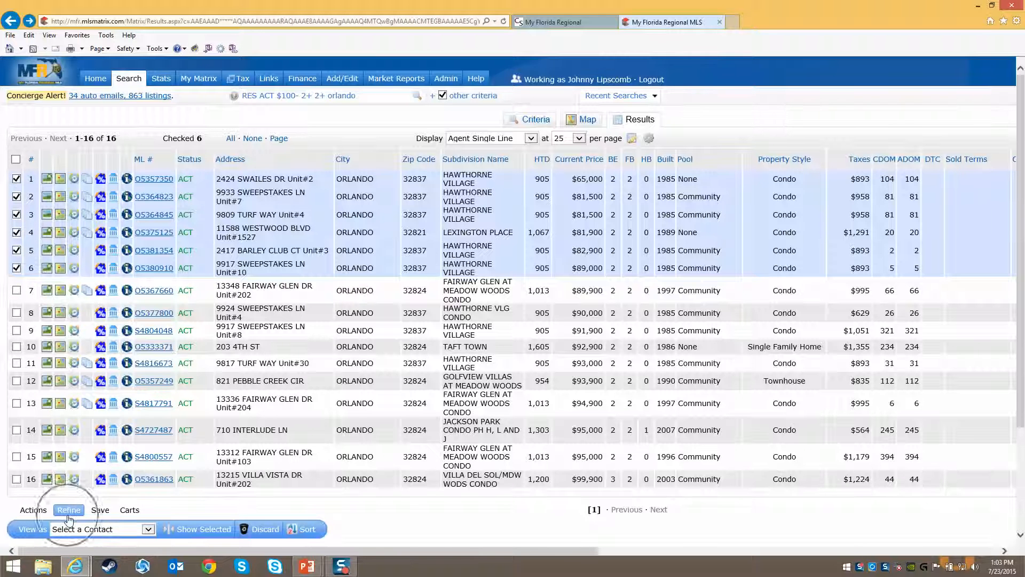
click(268, 539)
click(259, 533)
click(260, 533)
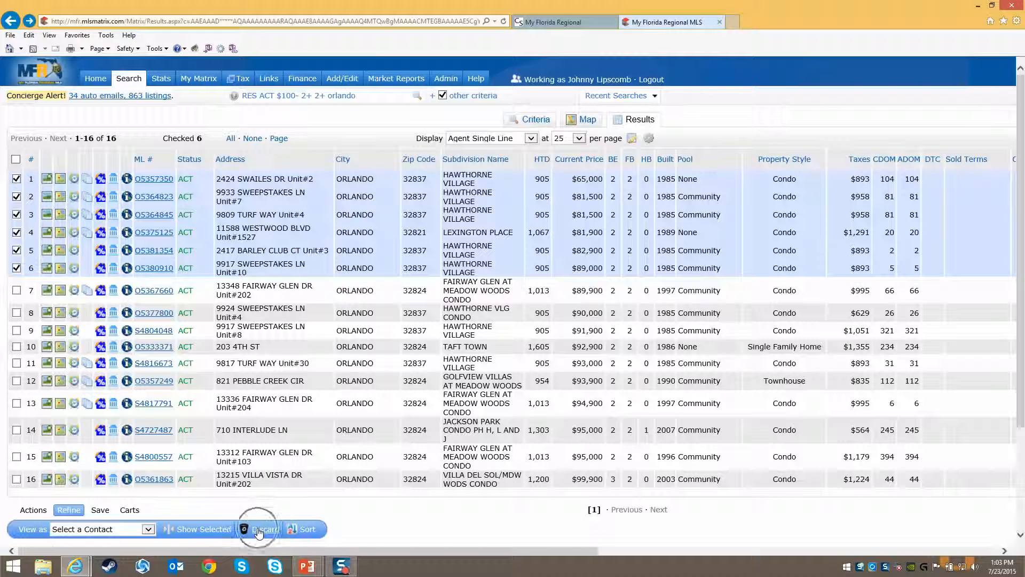
click(259, 533)
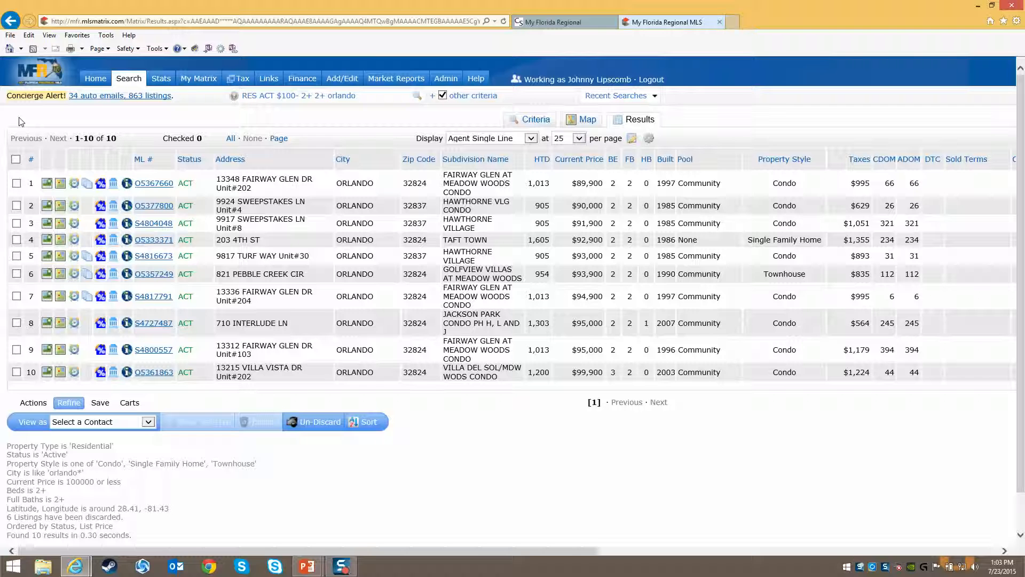
Step: Restore the discarded listings to the search results
click(10, 22)
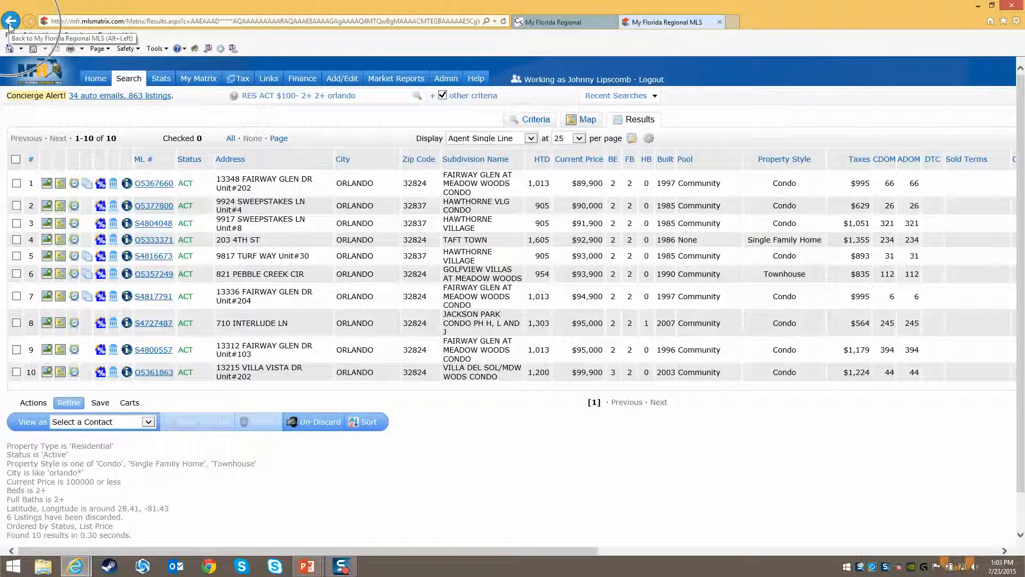
click(319, 433)
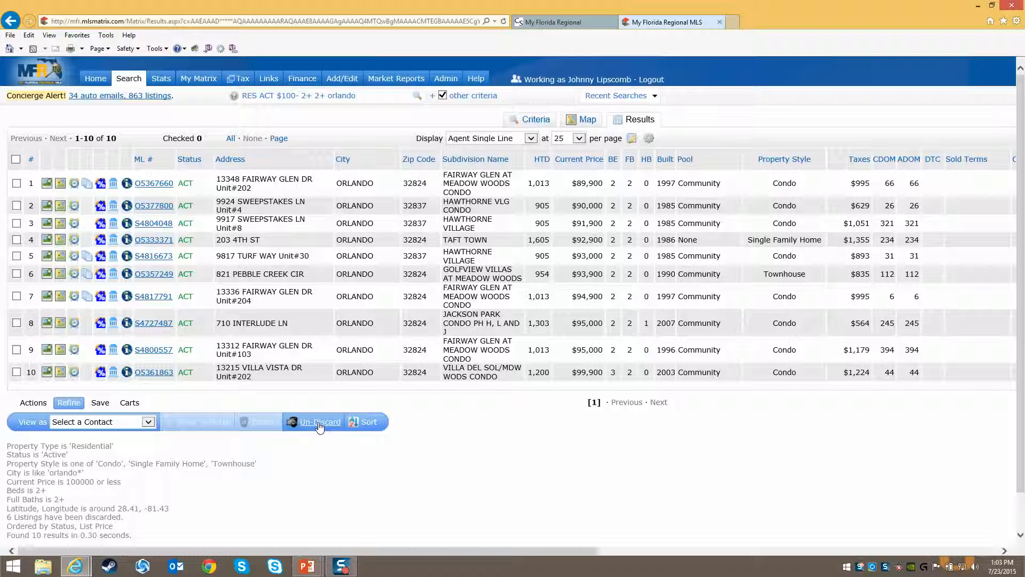
click(318, 425)
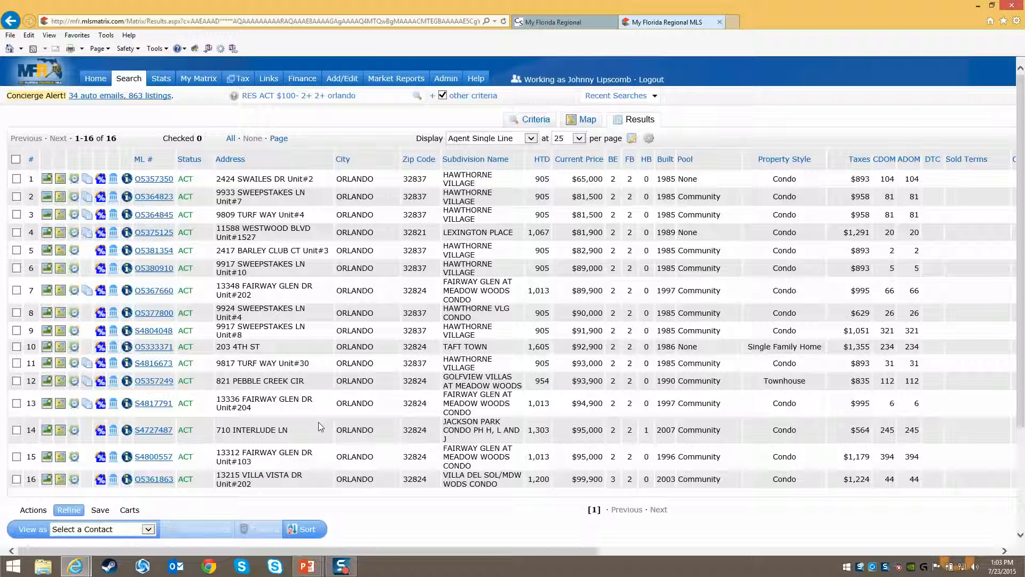
Step: Switch the results to the map view and examine the listing pins around Southchase and Meadow Woods
click(588, 122)
click(588, 124)
click(587, 124)
click(588, 124)
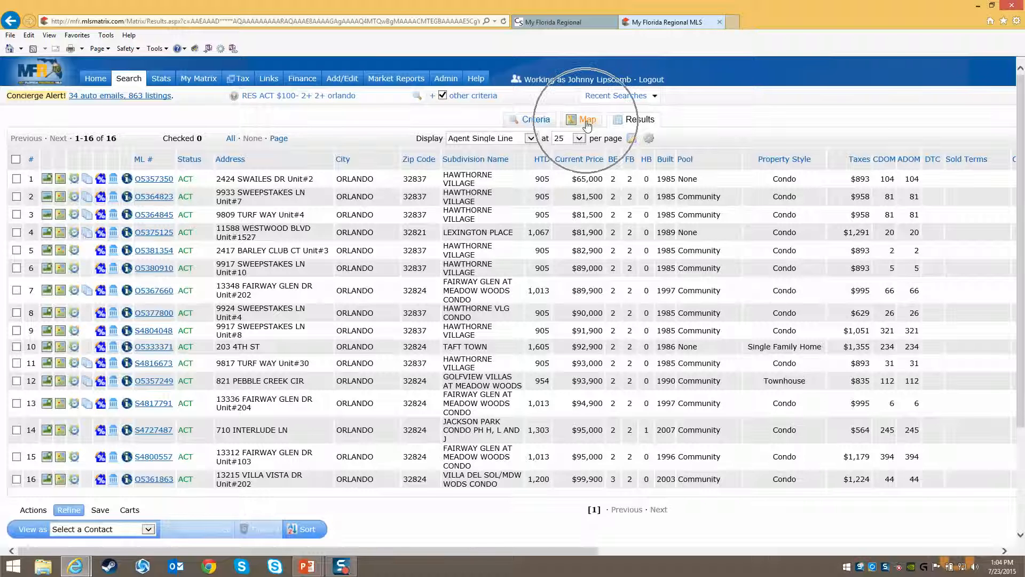
click(587, 124)
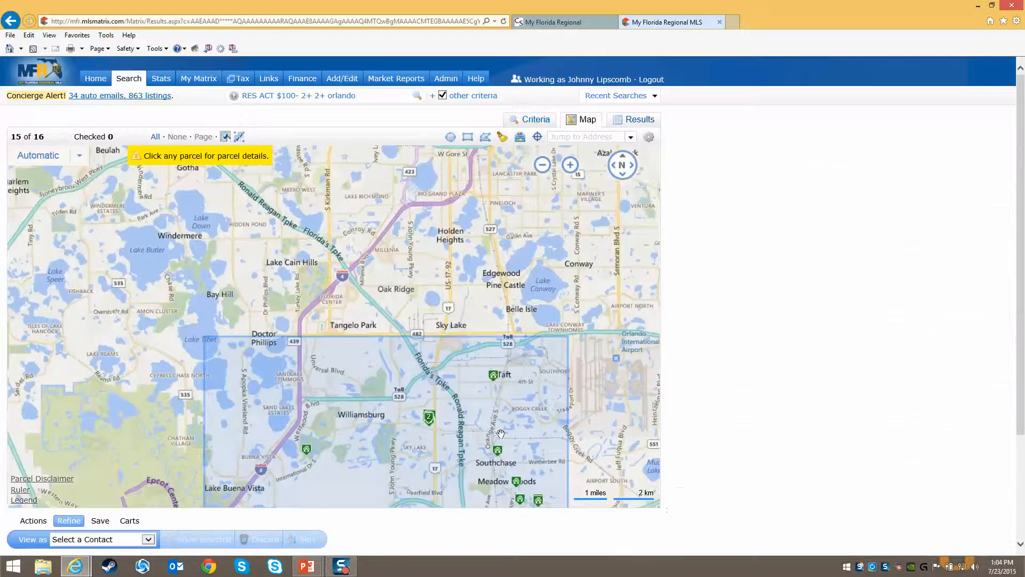
mouse_move(543, 435)
mouse_down()
mouse_move(510, 321)
mouse_move(473, 264)
mouse_up()
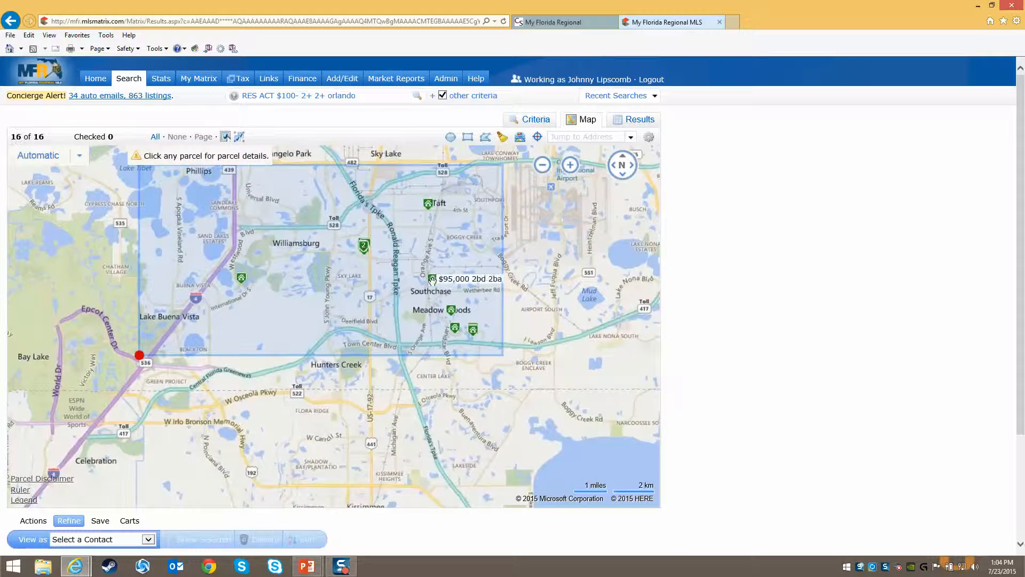
scroll(473, 297, up, 2)
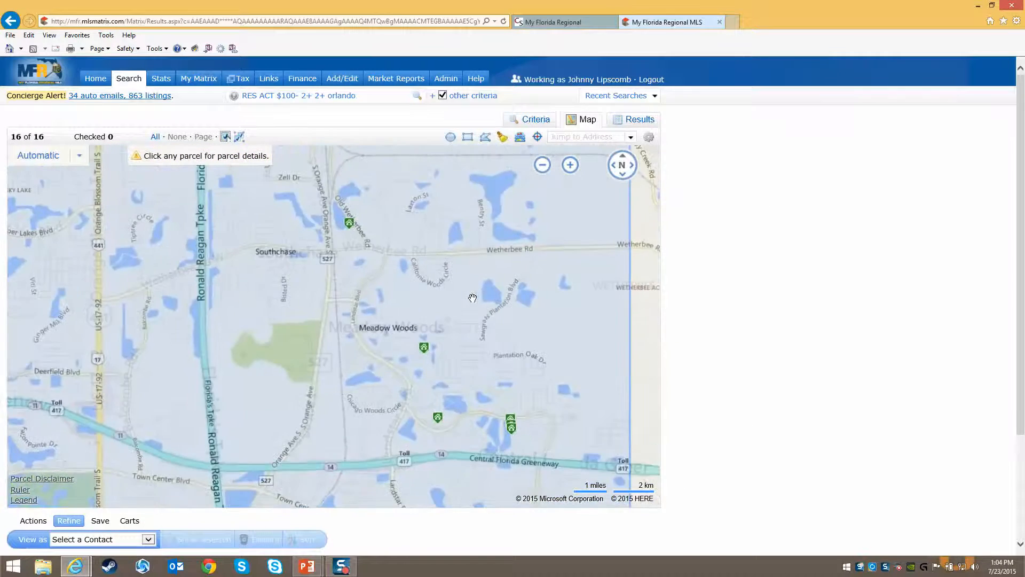
scroll(480, 296, down, 1)
scroll(516, 297, down, 1)
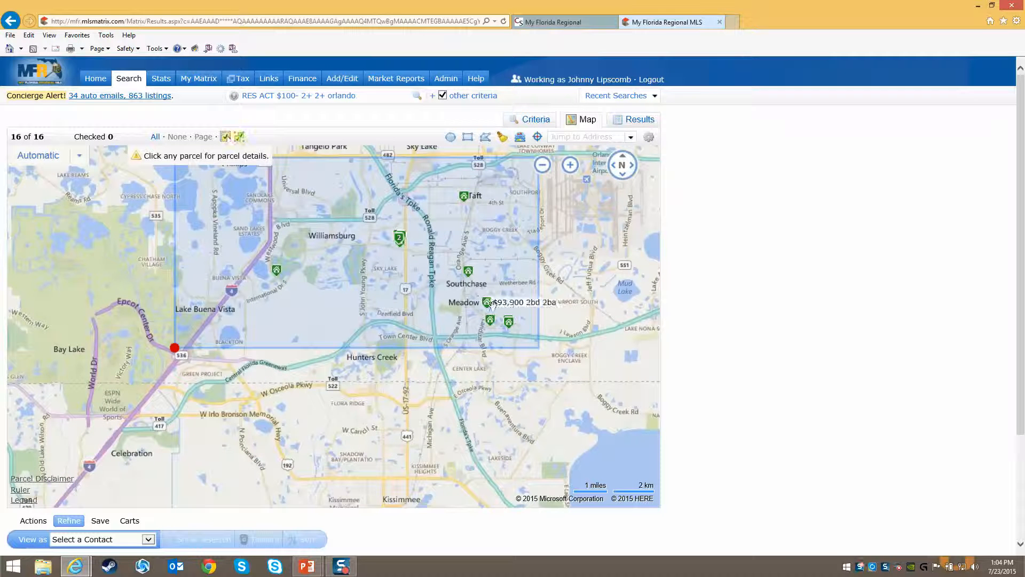
mouse_move(469, 271)
mouse_move(497, 319)
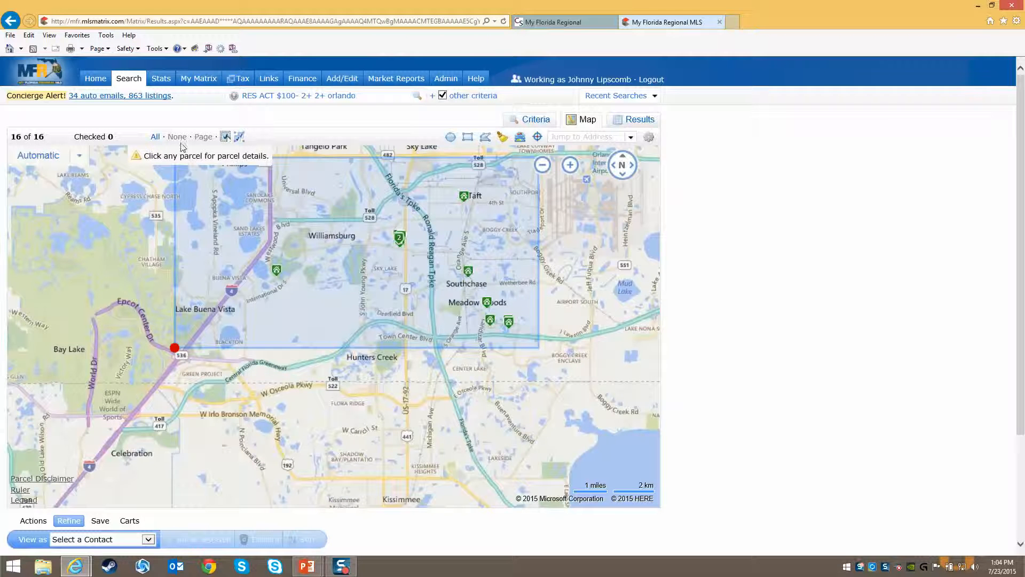
Step: Turn on the map mode that checks individual listings by picking their pins
click(227, 139)
click(225, 137)
click(241, 141)
click(224, 137)
click(242, 141)
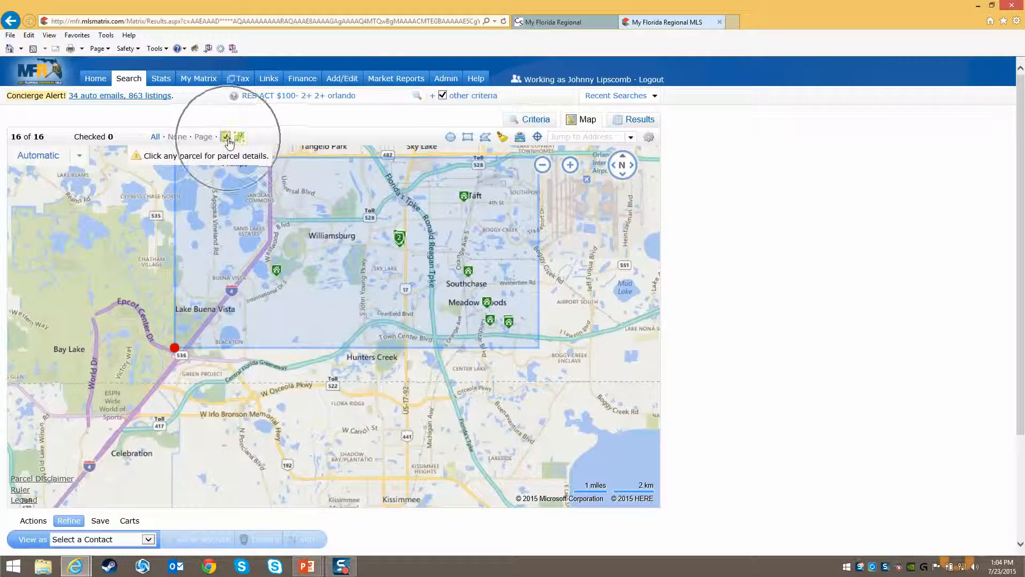
click(226, 140)
key(ctrl)
key(ctrl)
key(ctrl)
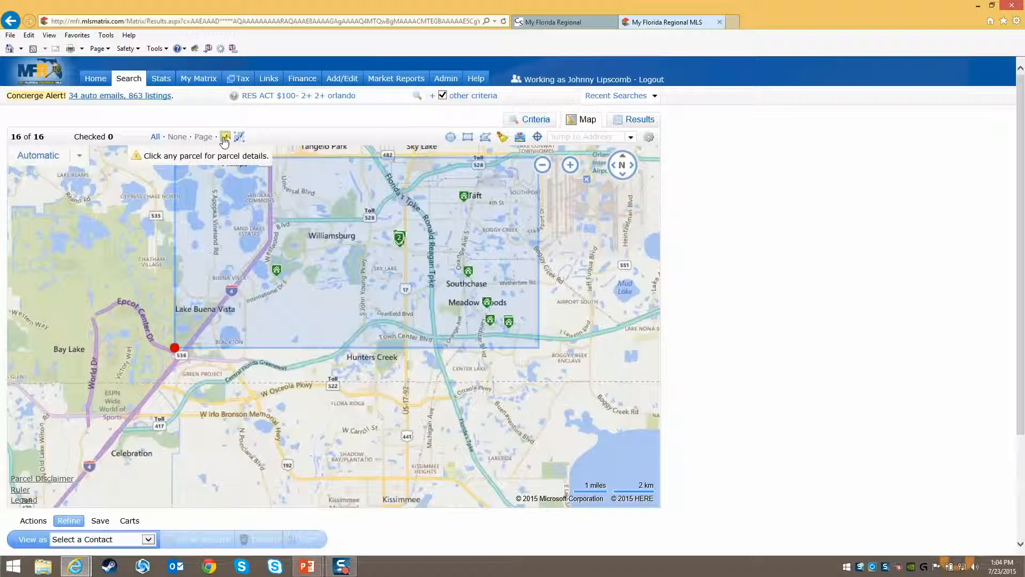
Step: Check the five listing pins around Southchase and Meadow Woods on the map and return to the results list
click(468, 273)
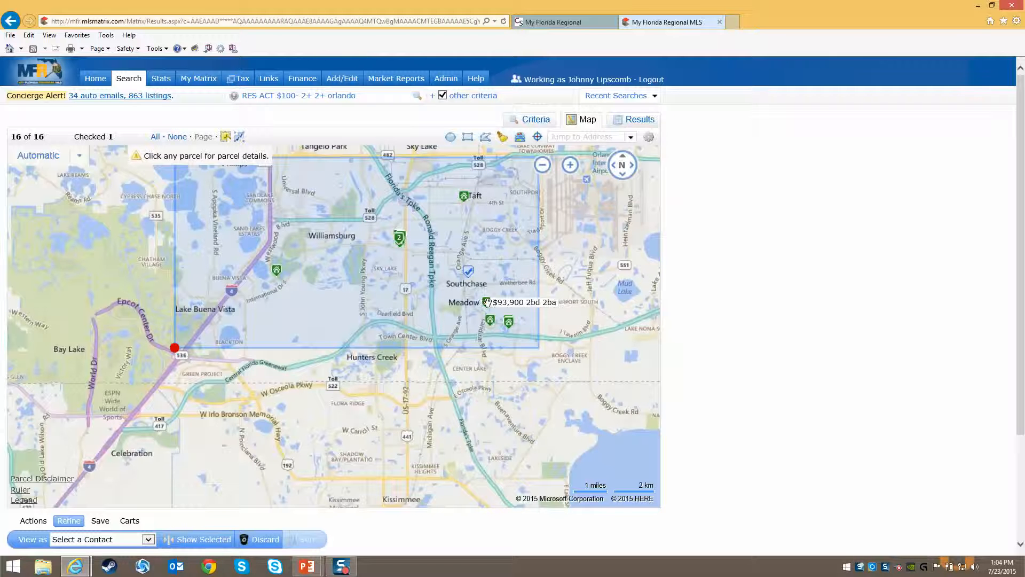
click(487, 302)
click(490, 321)
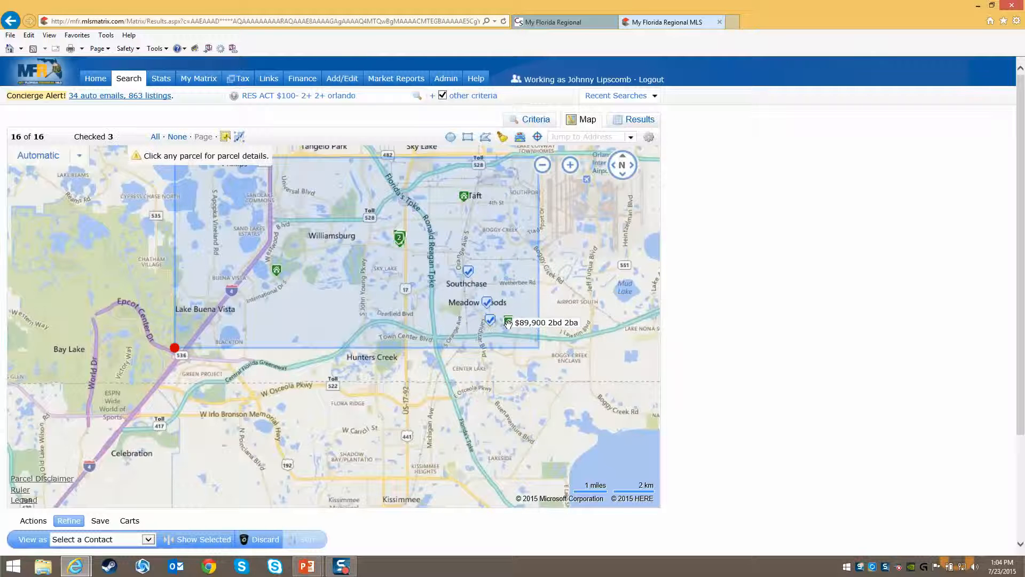
click(509, 322)
scroll(512, 320, up, 1)
scroll(511, 321, up, 1)
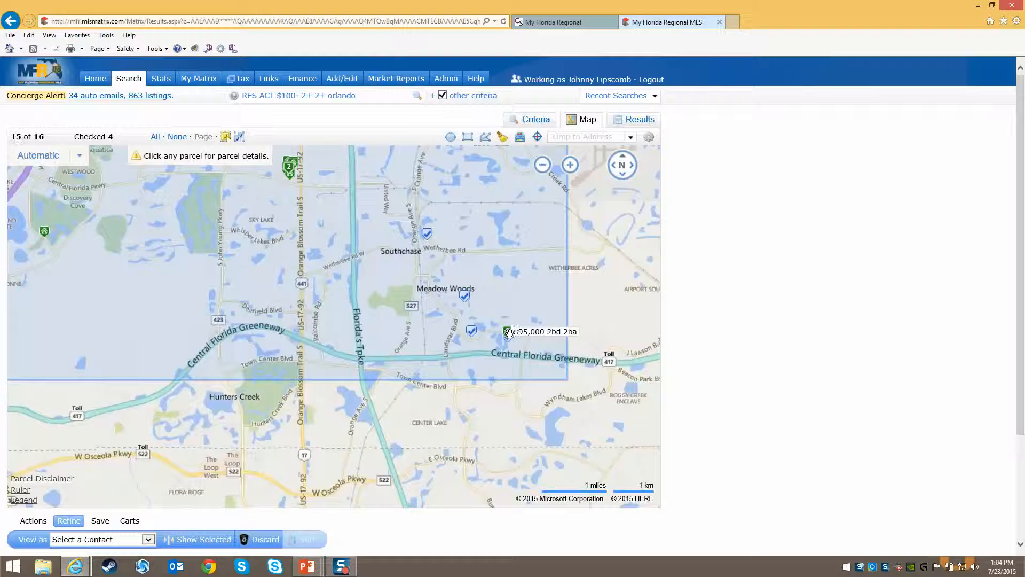
click(508, 334)
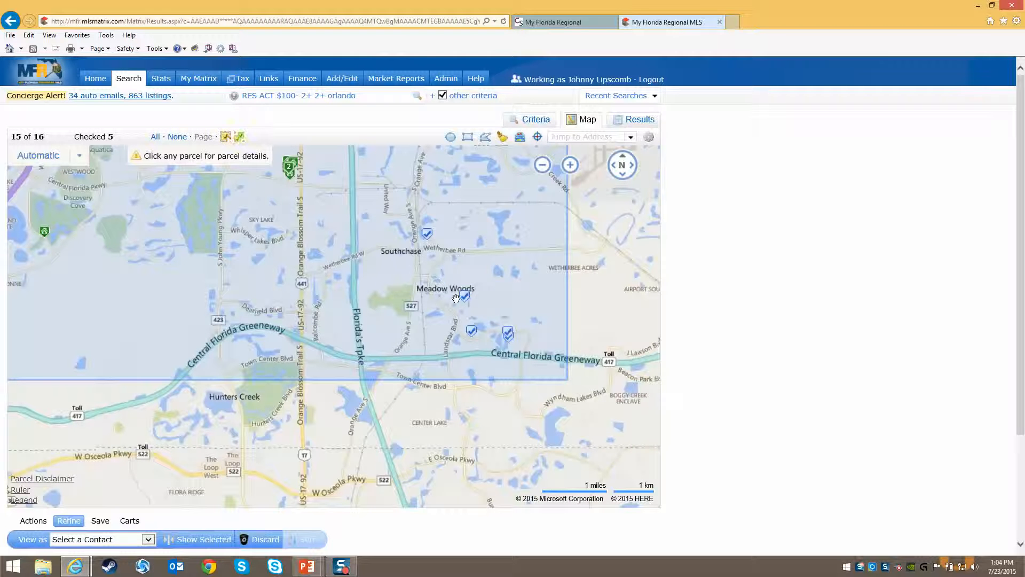
click(652, 120)
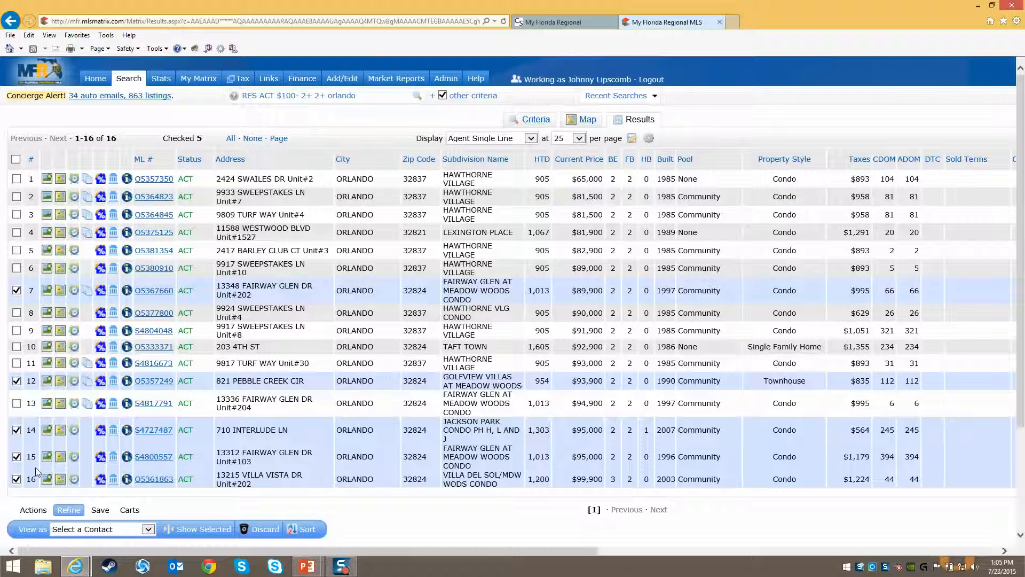
Step: Switch the results to the map view and narrow them to show only the checked listings
click(597, 124)
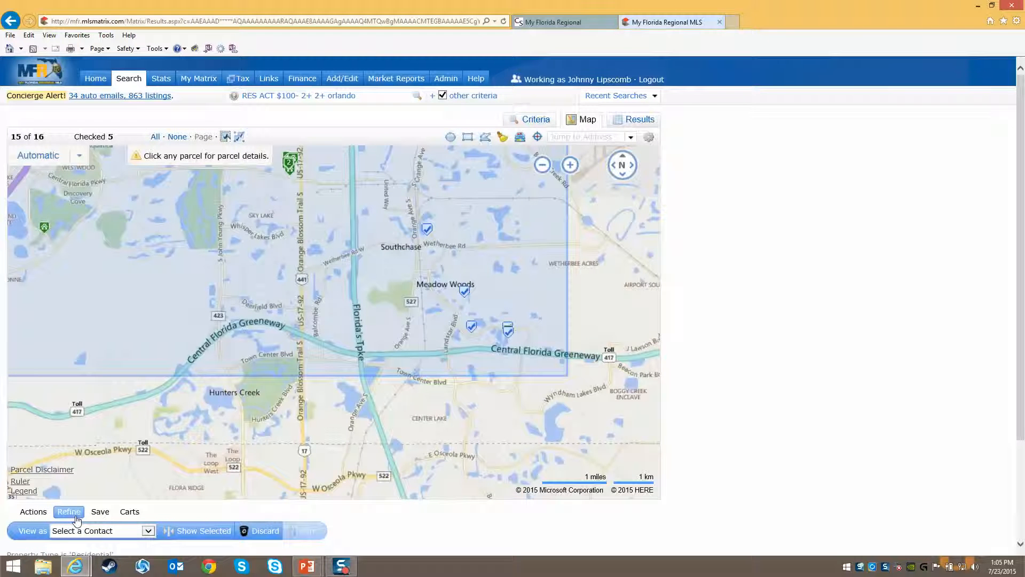
click(202, 533)
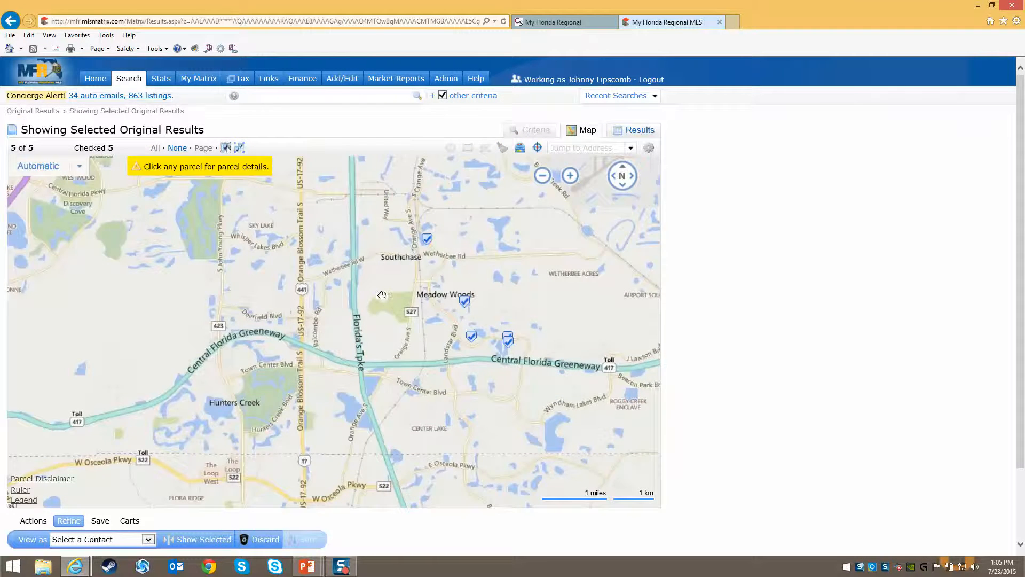
scroll(381, 295, down, 2)
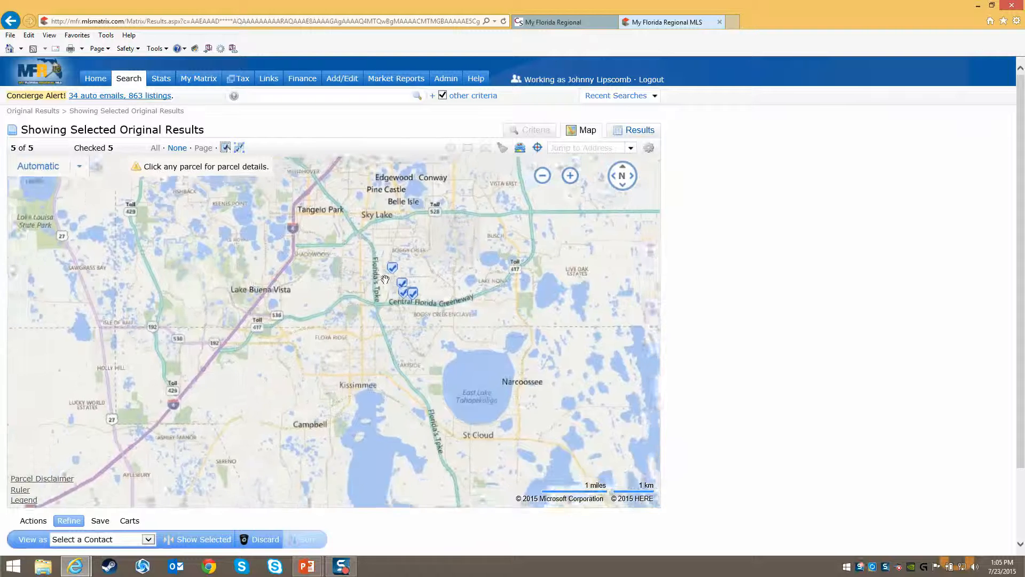
scroll(385, 279, up, 1)
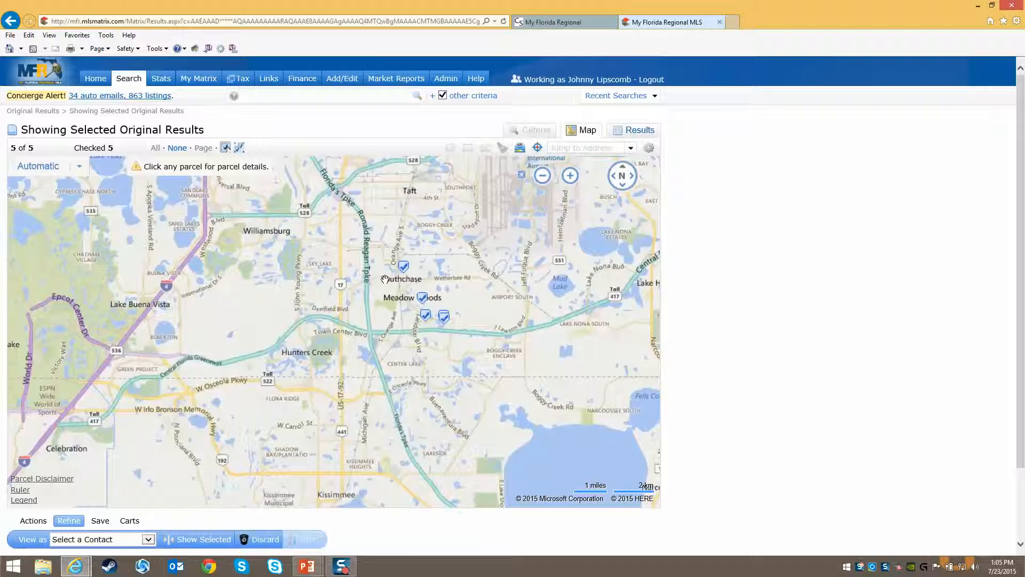
click(267, 540)
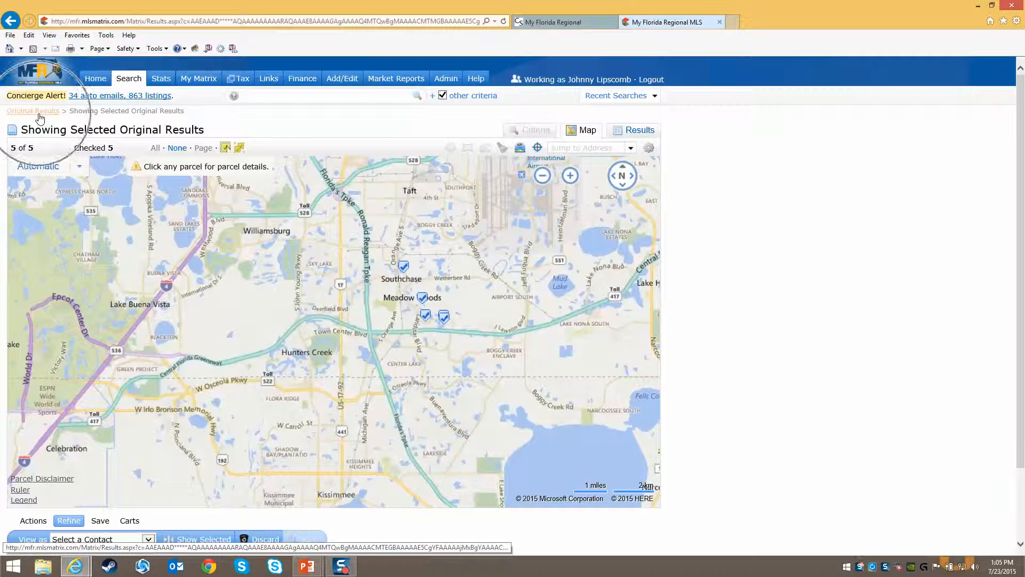
Step: Return to the original results on the map and clear all listing checks
click(39, 115)
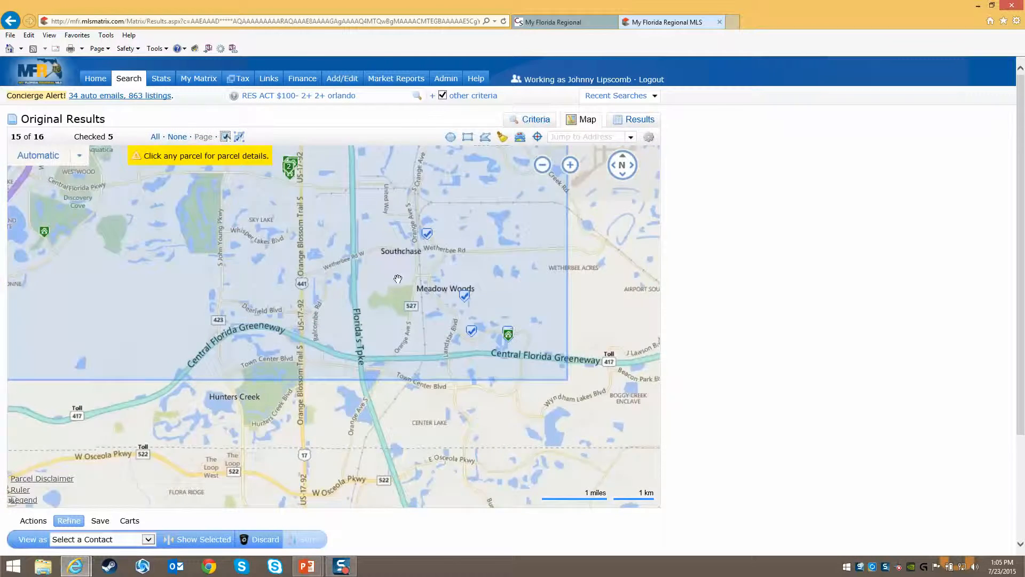
scroll(409, 282, down, 2)
scroll(409, 282, up, 2)
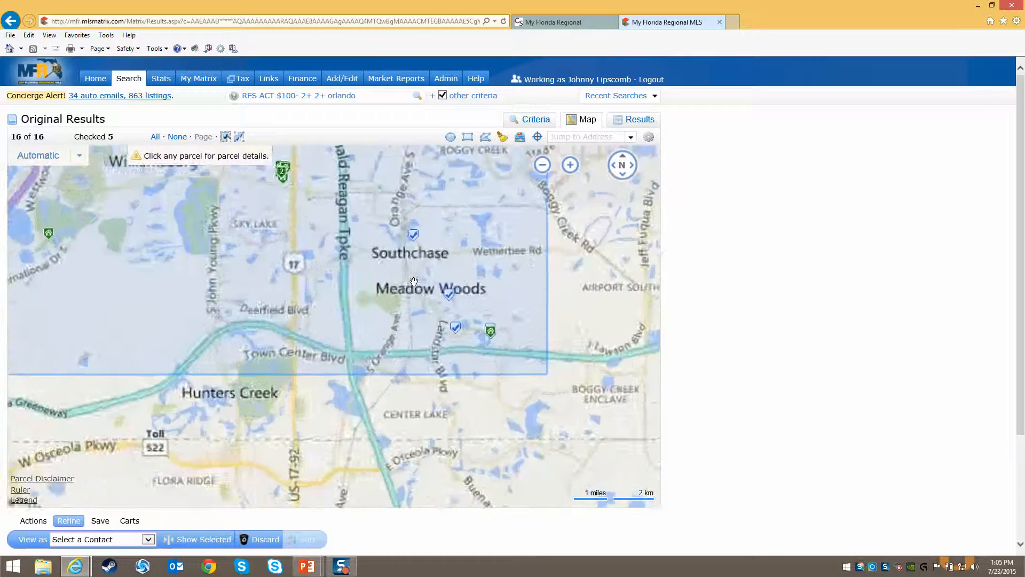
scroll(374, 224, down, 2)
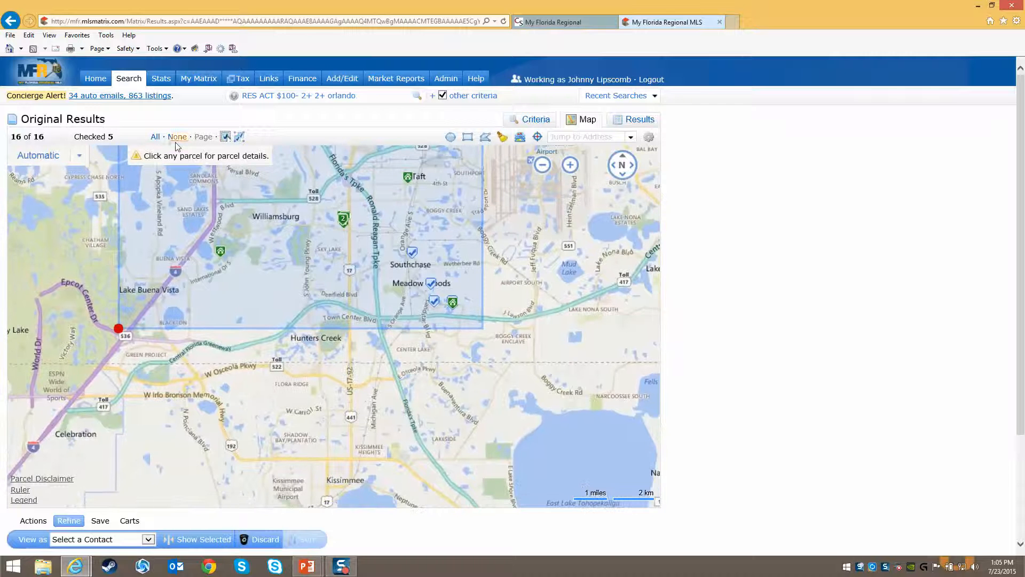
click(177, 138)
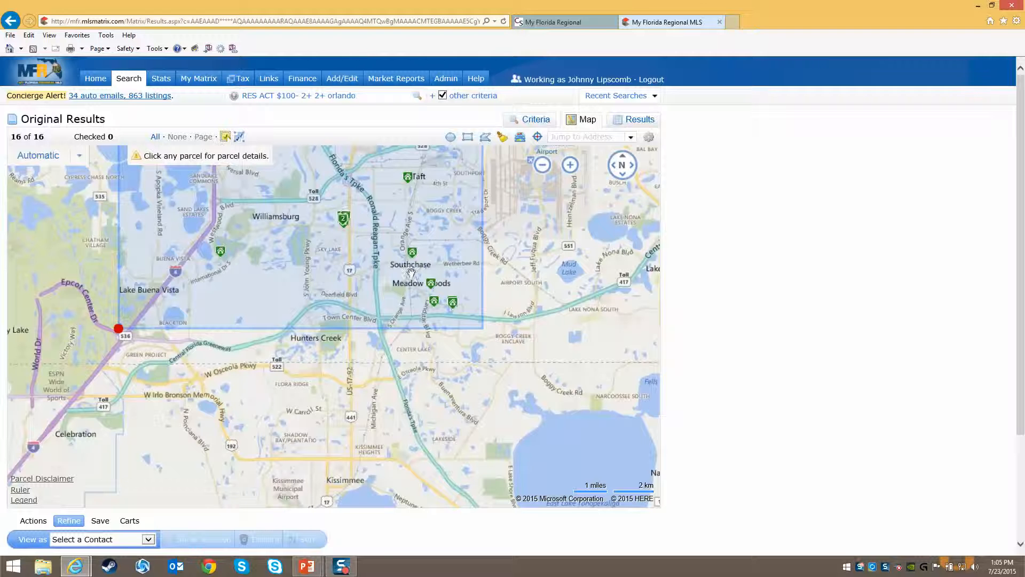
Step: Check the six listings around Southchase and Meadow Woods one by one on the map, including the overlapping pins near Central Florida Greeneway
scroll(420, 240, up, 1)
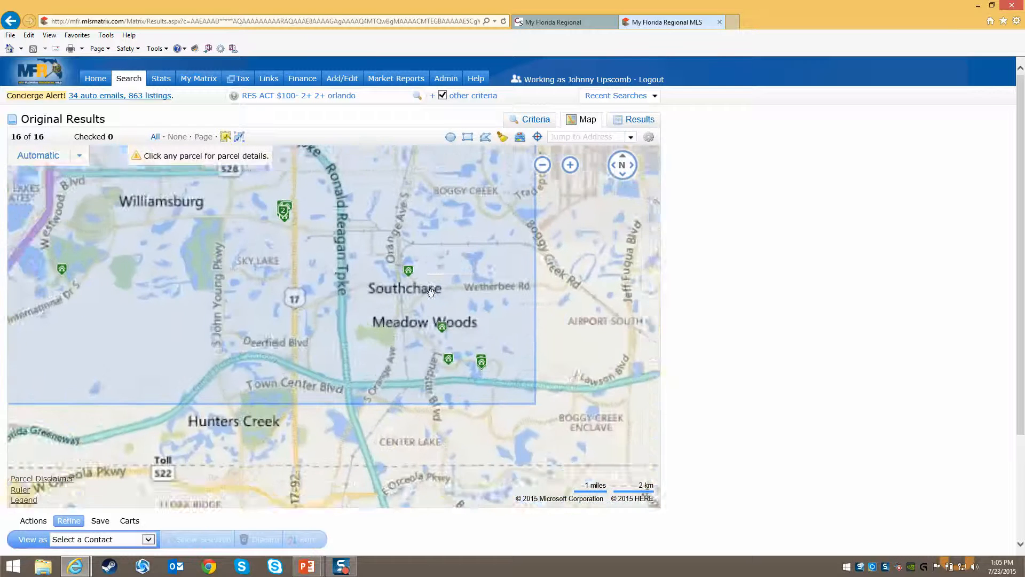
click(408, 275)
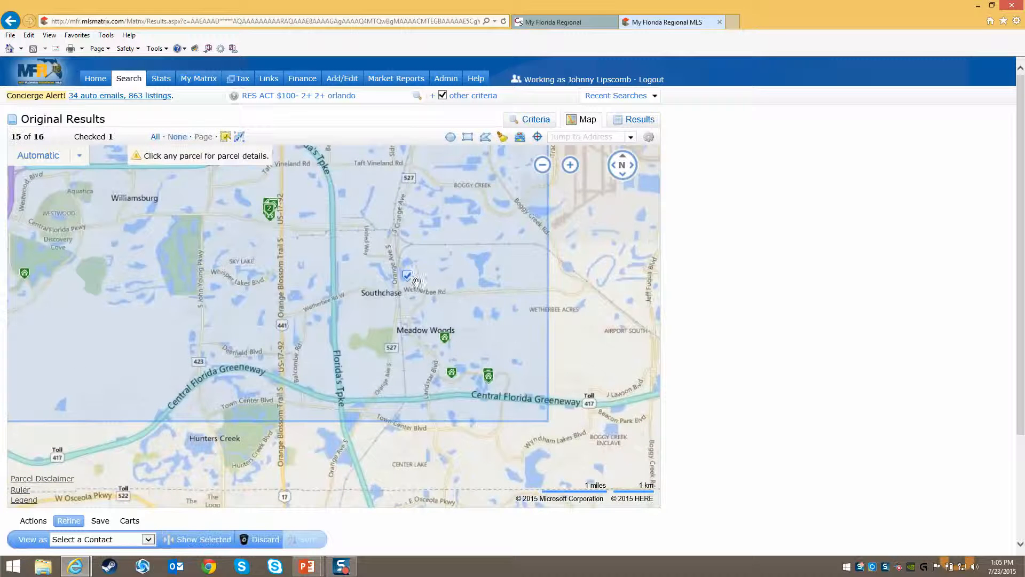
click(445, 338)
click(452, 373)
click(488, 376)
scroll(505, 387, up, 2)
click(475, 378)
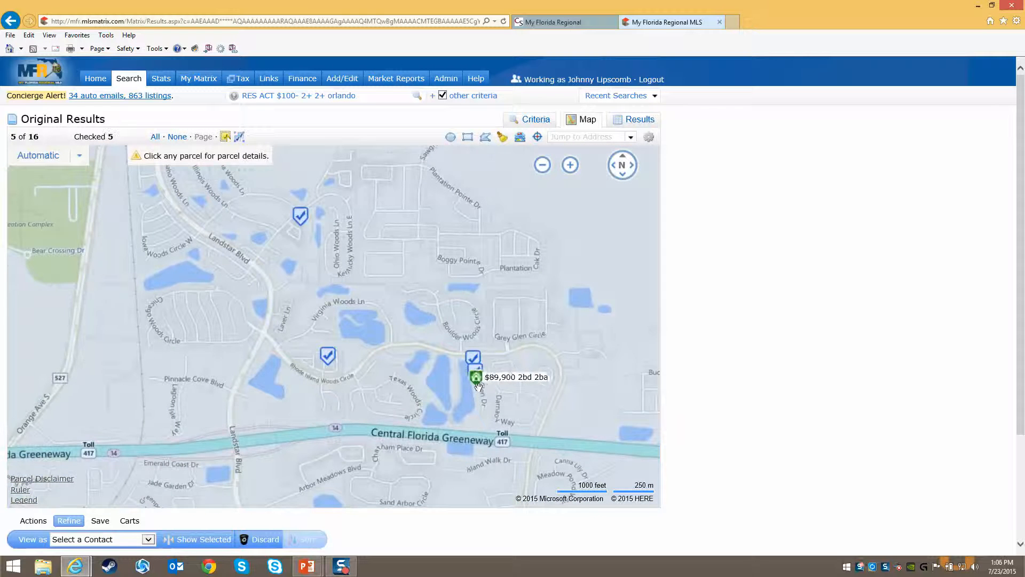
click(477, 380)
scroll(397, 331, down, 2)
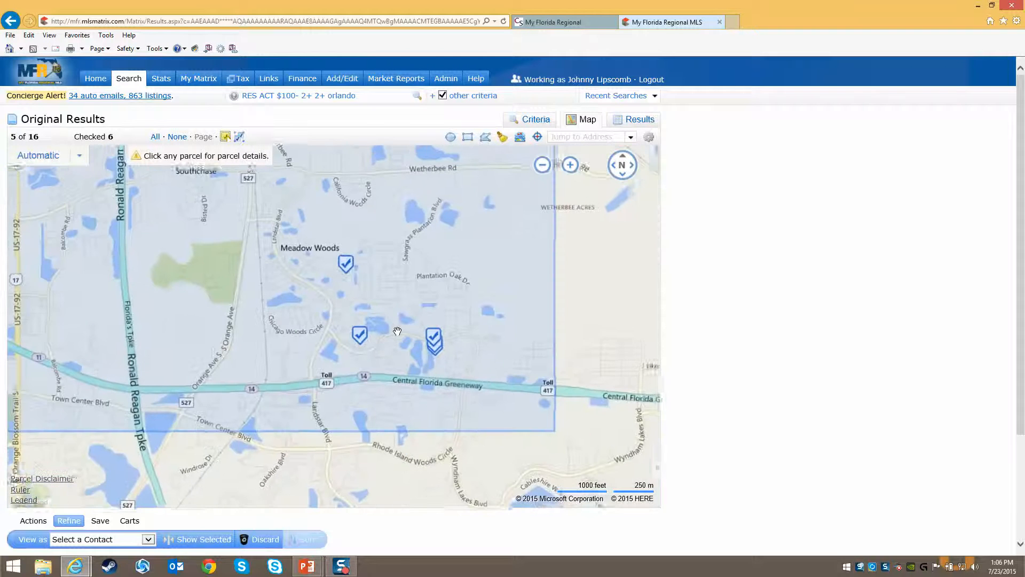
Step: Discard the checked listings from the search results and examine the remaining pins within the search rectangle
mouse_move(549, 202)
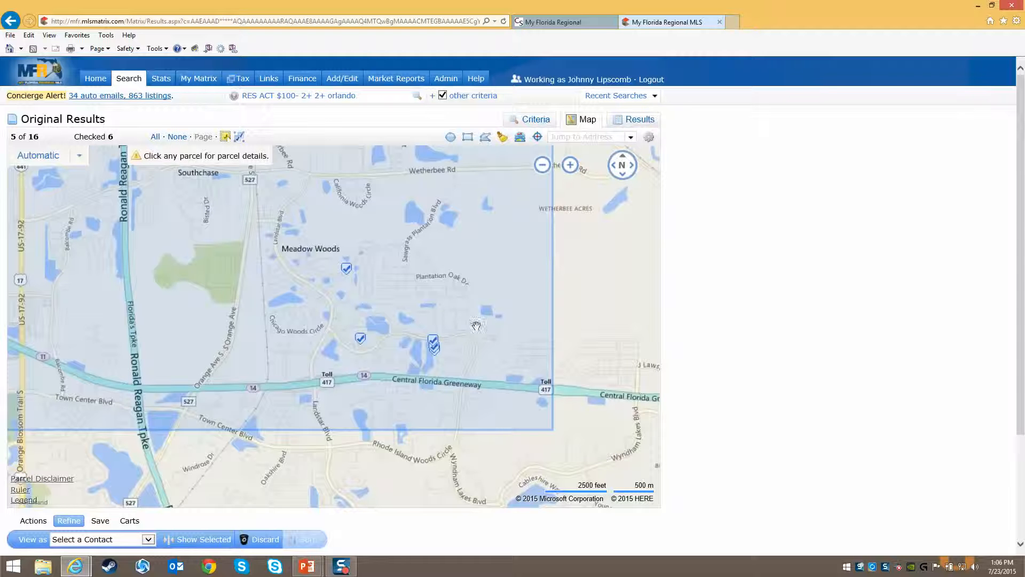
click(59, 528)
click(268, 541)
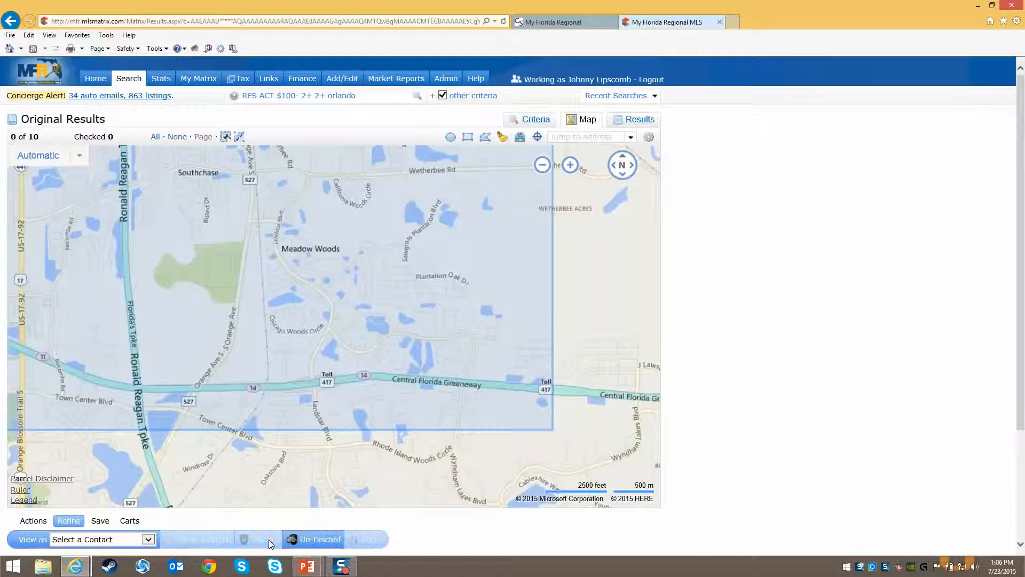
click(425, 311)
scroll(426, 311, down, 4)
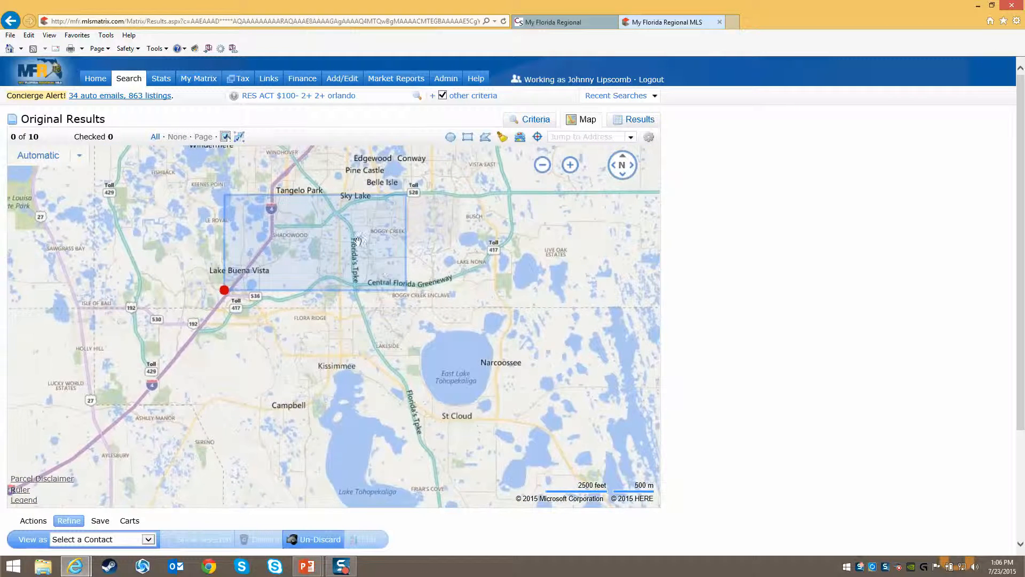
click(342, 243)
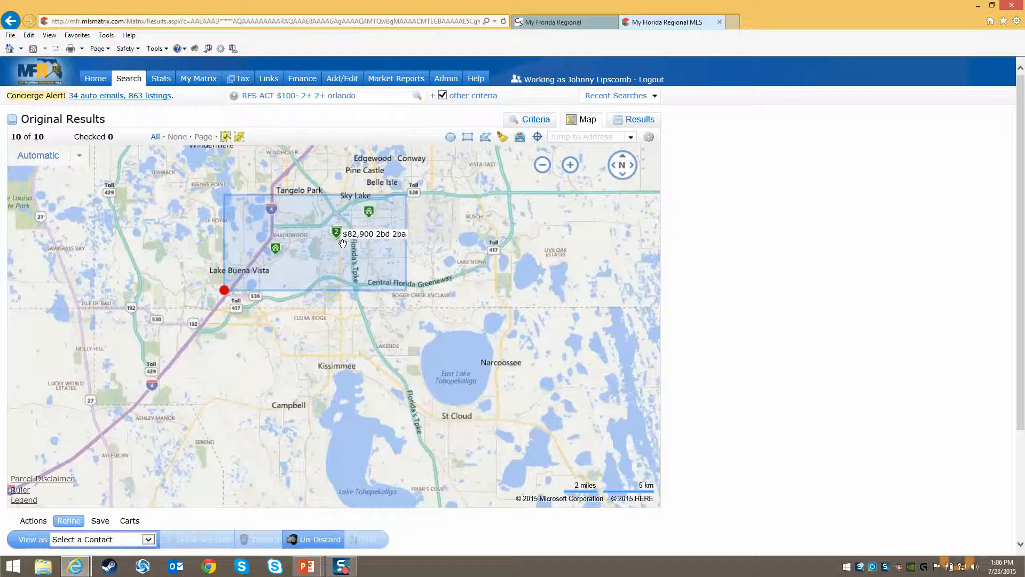
click(342, 243)
Step: Restore the discarded listings to the map results
click(320, 540)
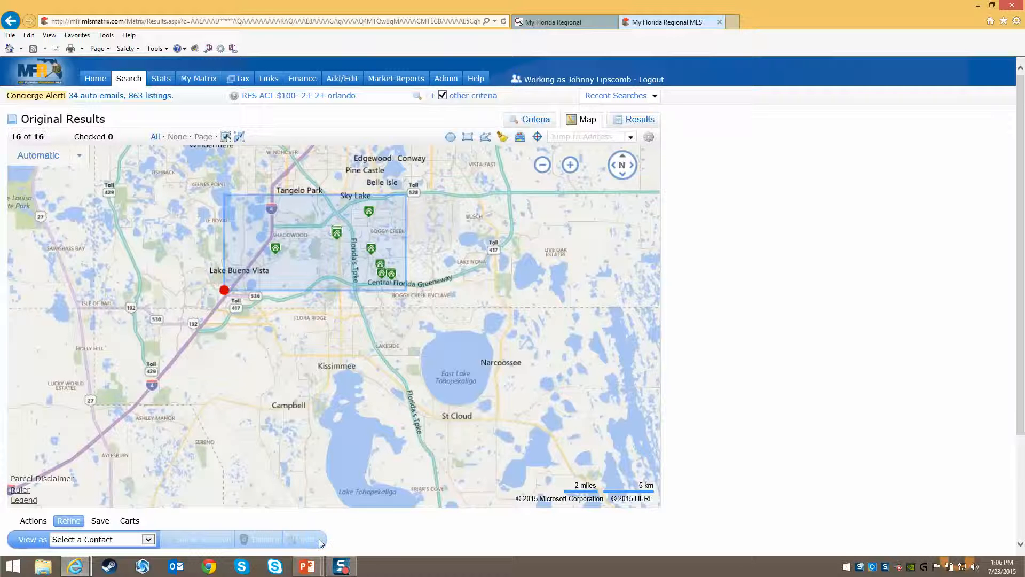
Step: Turn on area selection and check the Southchase and Meadow Woods listings together by enclosing their pins in a rectangle
click(240, 138)
click(239, 137)
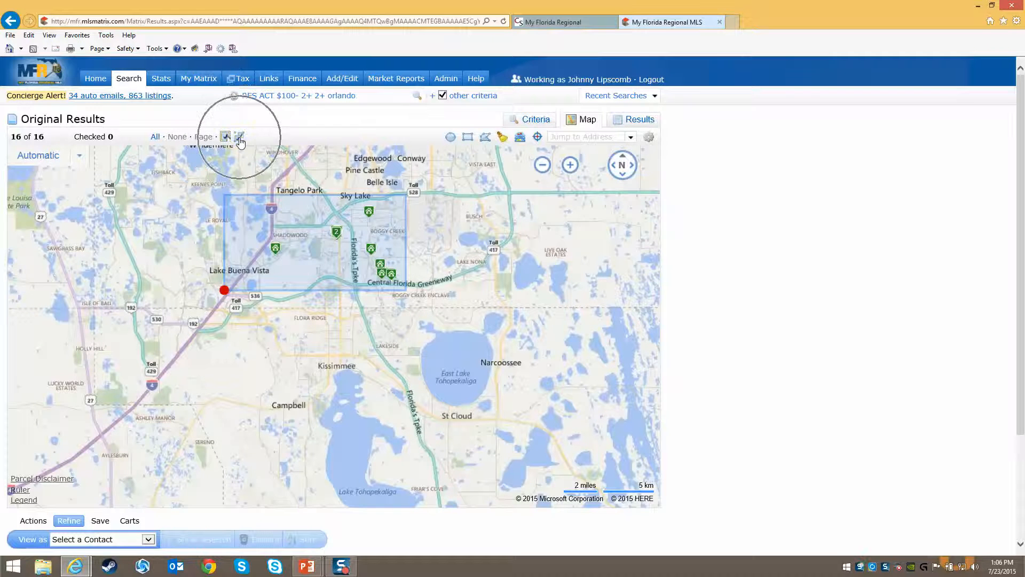
click(240, 141)
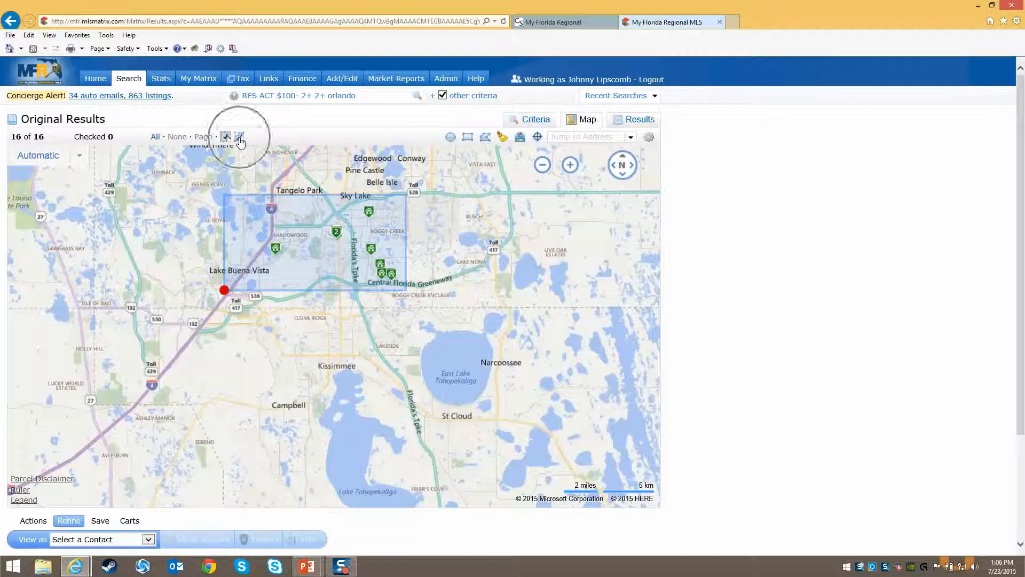
mouse_move(374, 249)
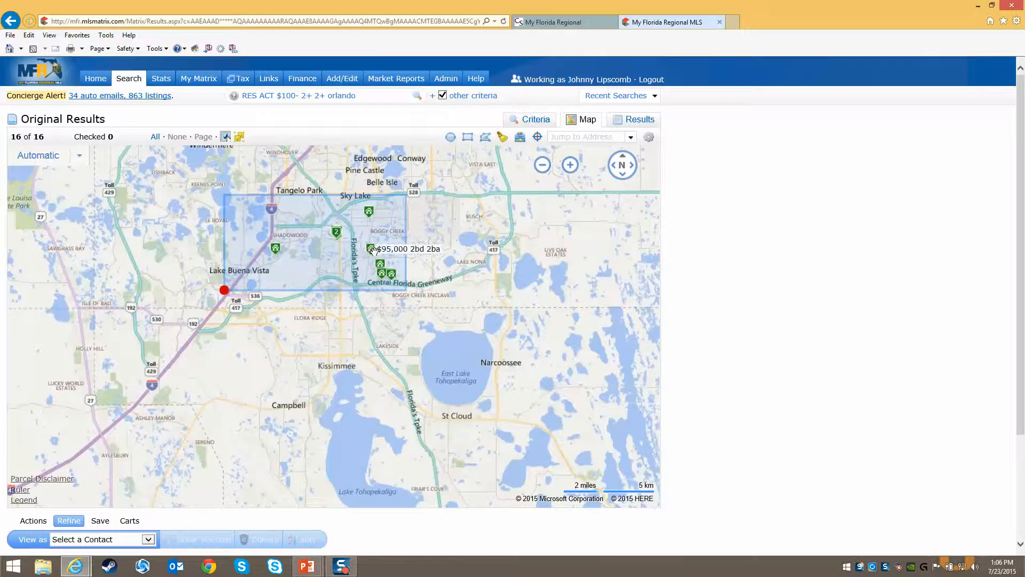
scroll(374, 250, up, 2)
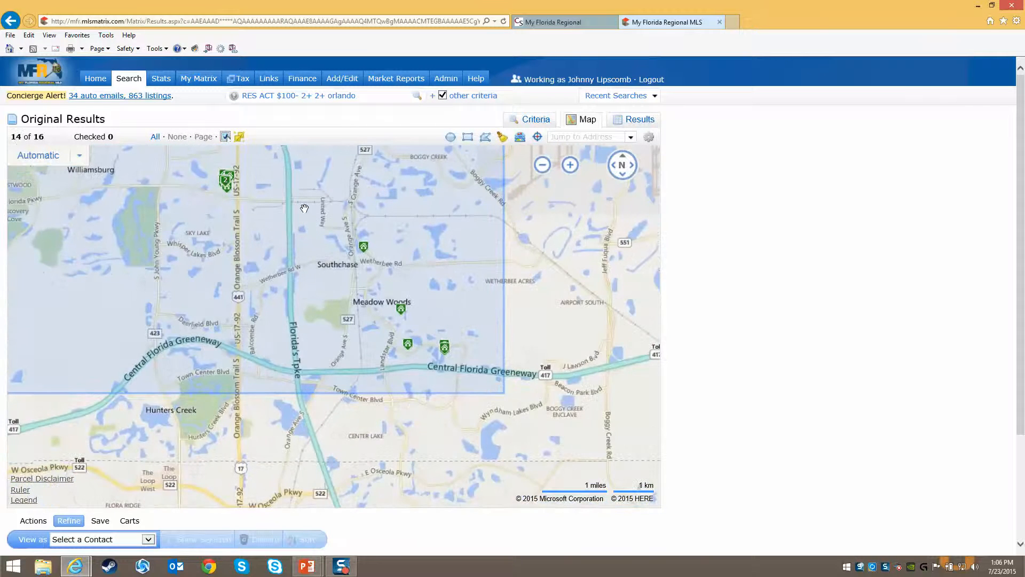
drag(301, 205, 493, 382)
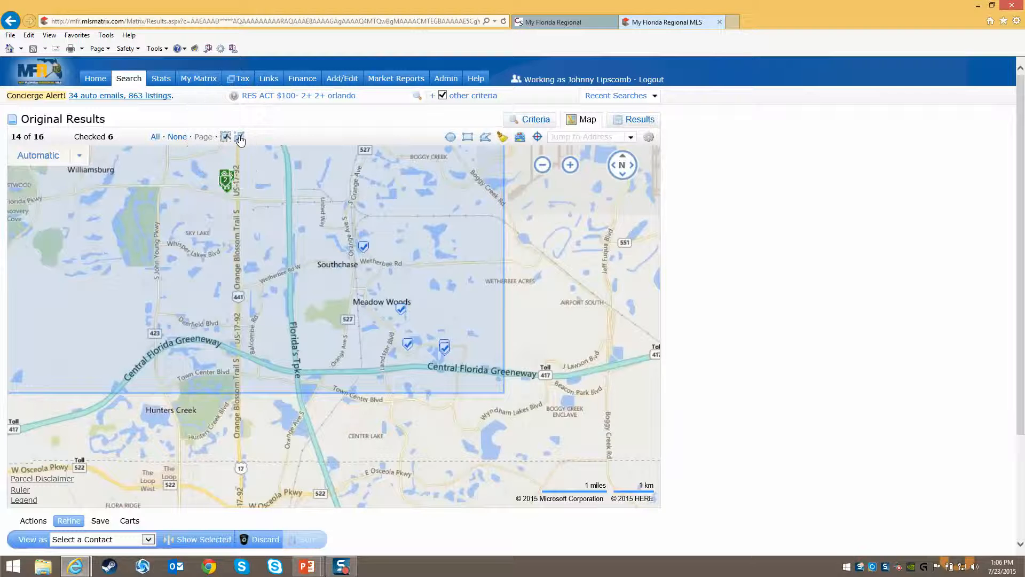
Step: Clear all checks and recheck the Southchase and Meadow Woods listings with a new selection rectangle around their pins
click(177, 137)
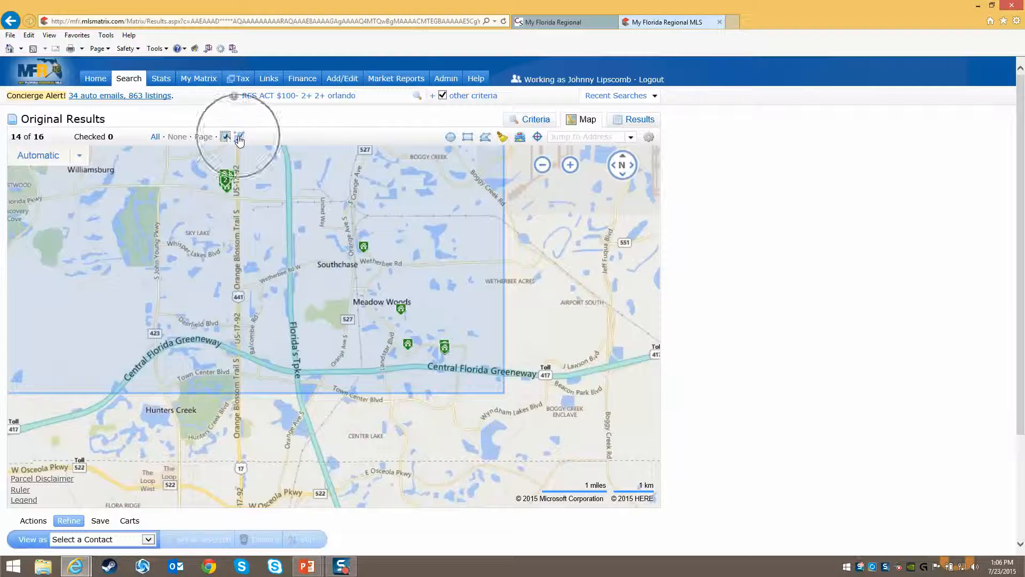
click(239, 138)
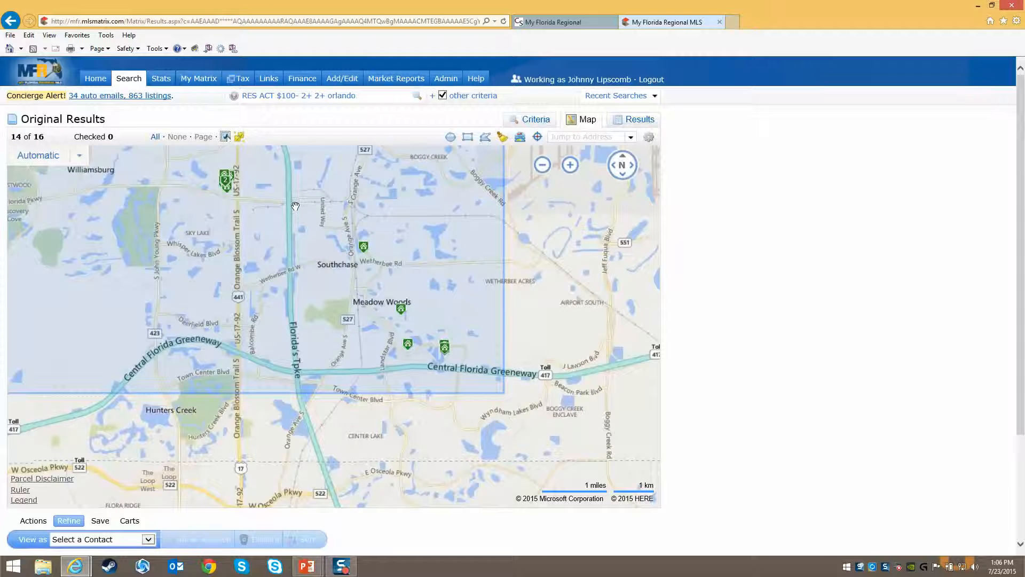
drag(293, 201, 490, 386)
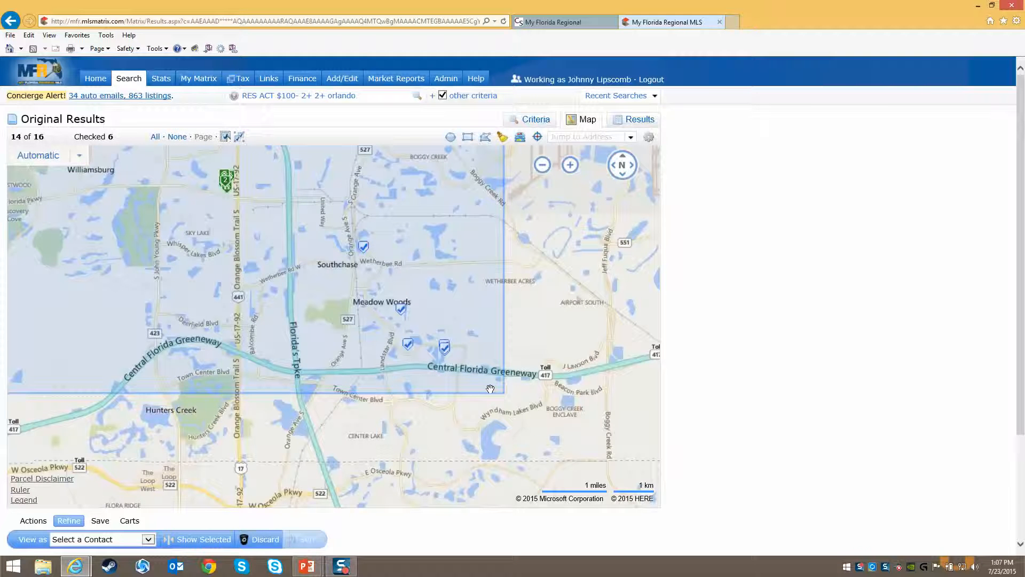
Step: Review which listings are checked in the results list and return to the map
click(635, 121)
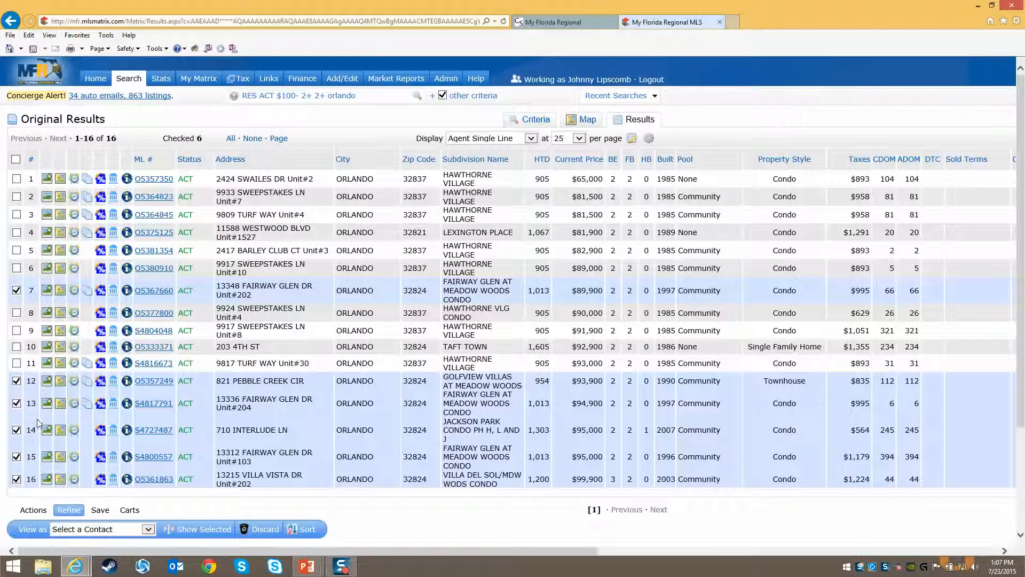
click(586, 120)
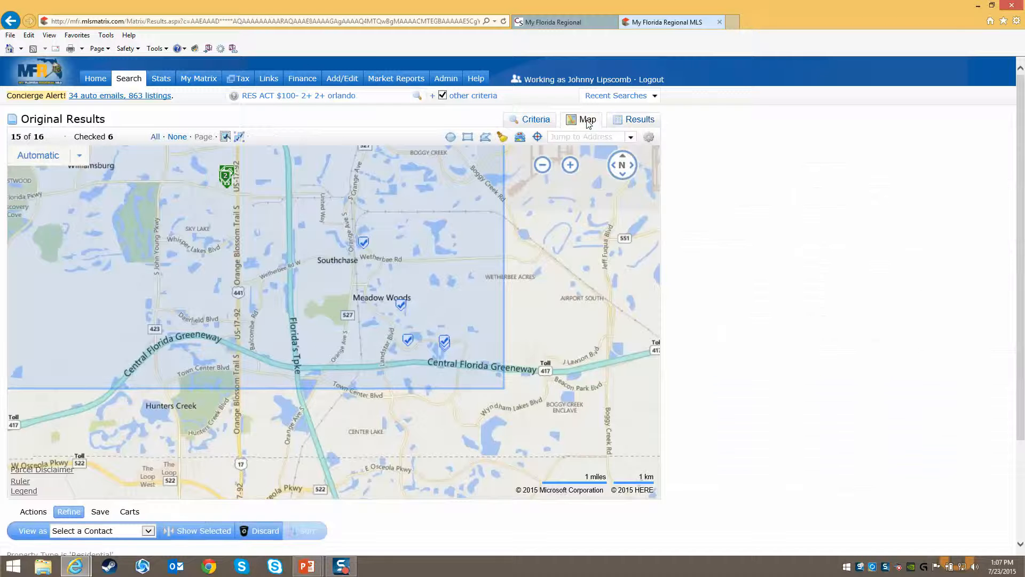
Step: Look through the refine, action and save options available for the checked listings, including New Auto Email
click(196, 536)
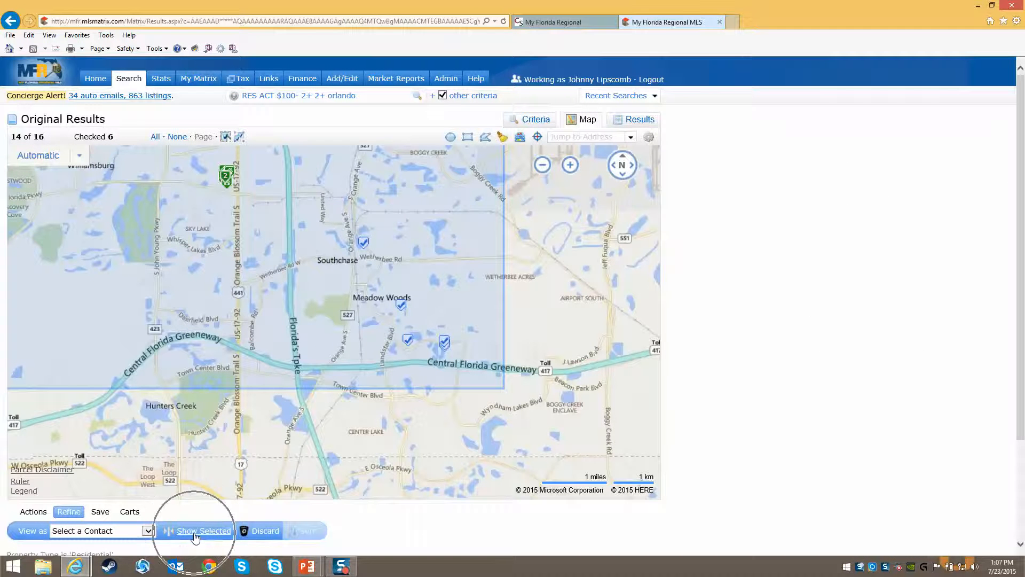
click(264, 534)
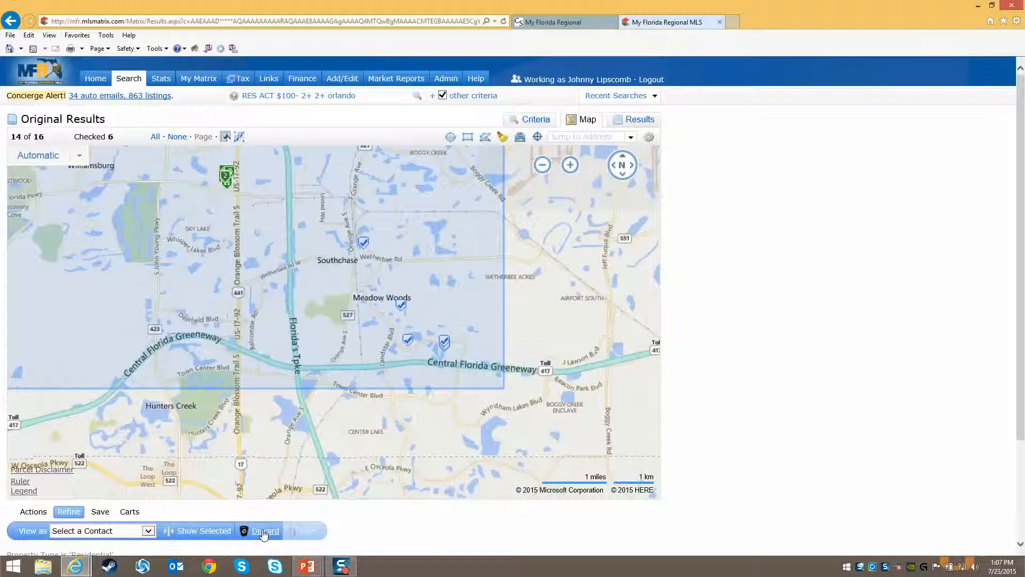
click(41, 513)
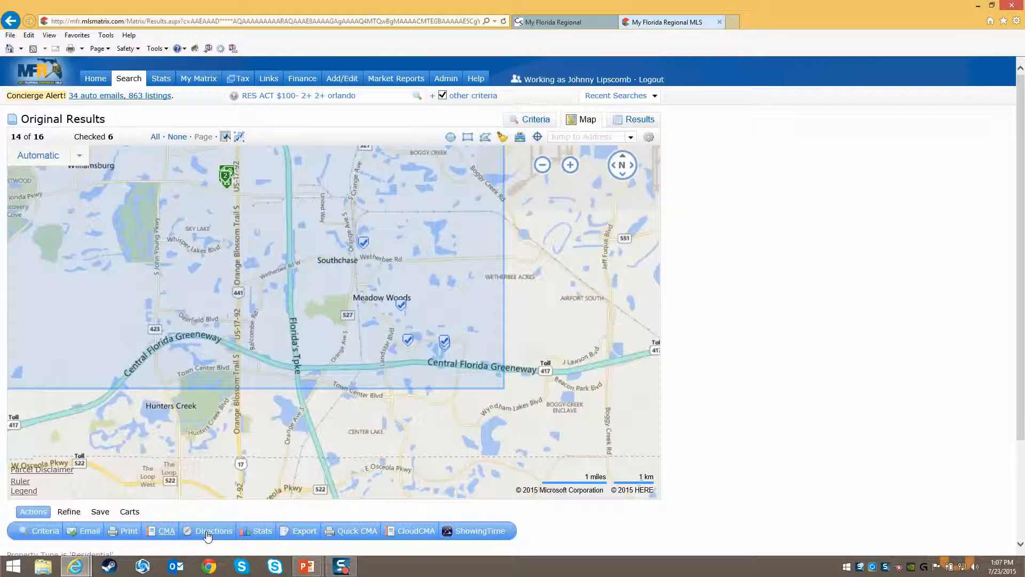
click(100, 511)
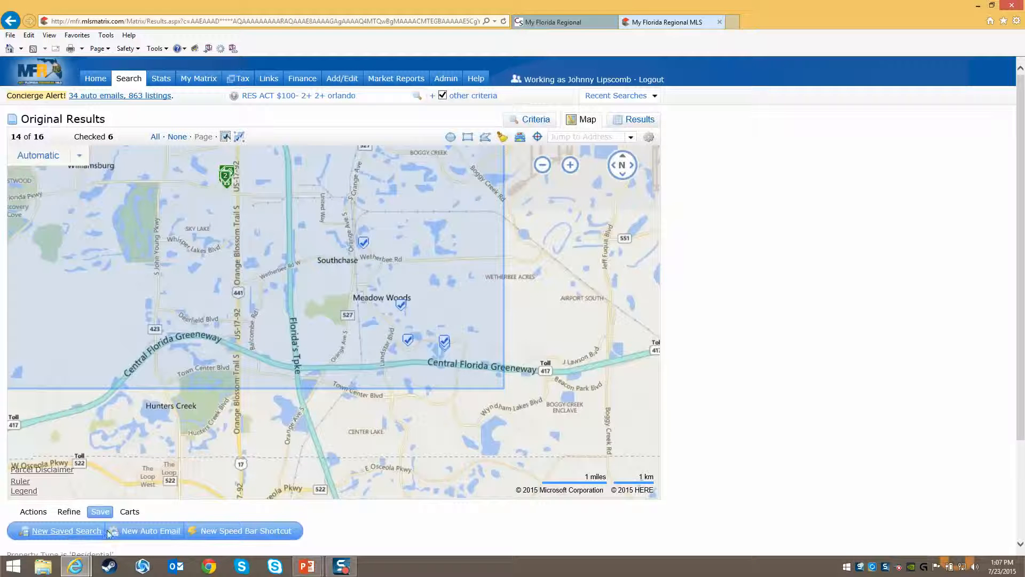
click(148, 532)
Step: Switch to the PowerPoint slide show on refining results with Show Selected and Discard
click(307, 567)
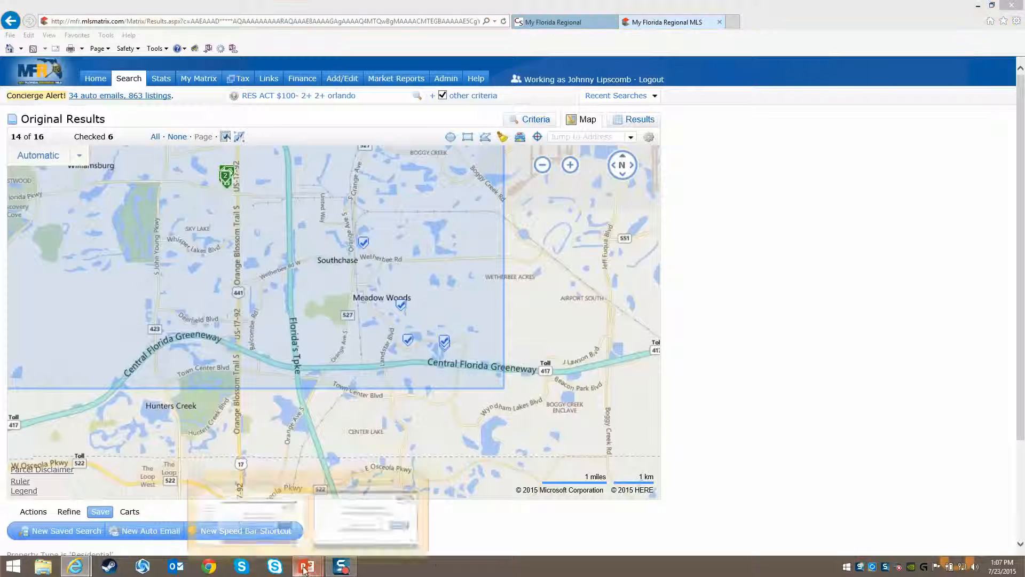
click(371, 475)
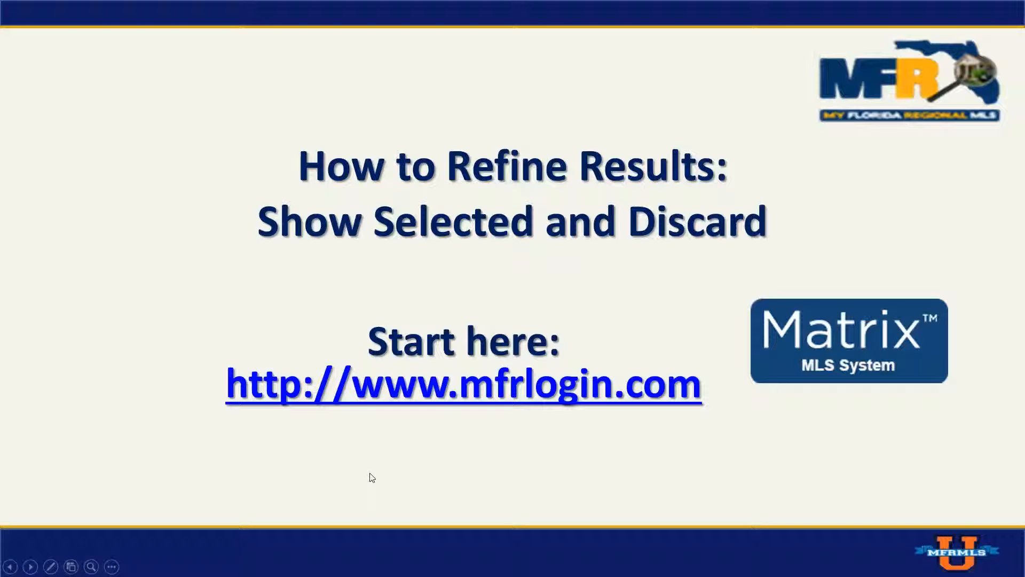